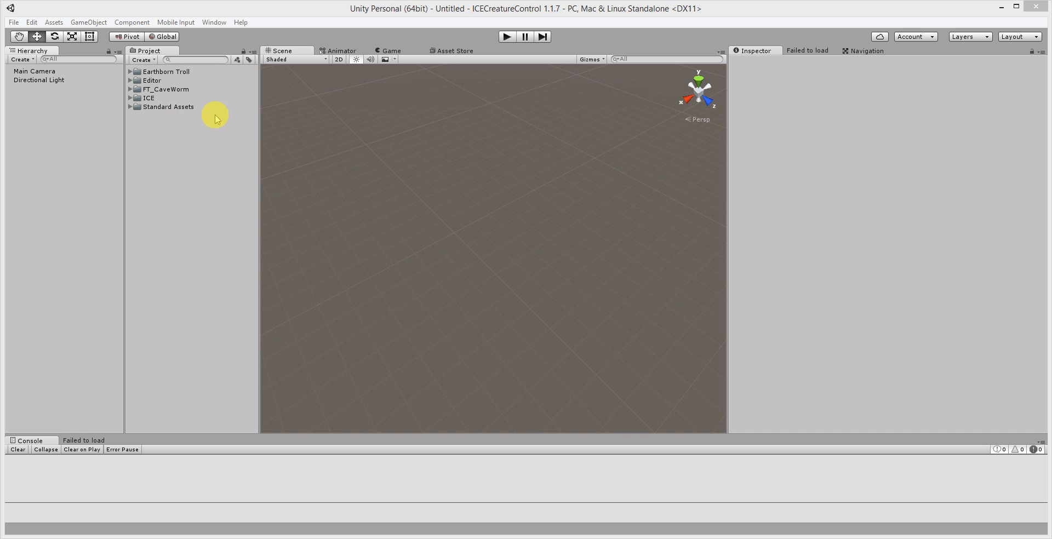
- Open the ICE Creature Control wizard and add a creature register to the scene
left_click(221, 25)
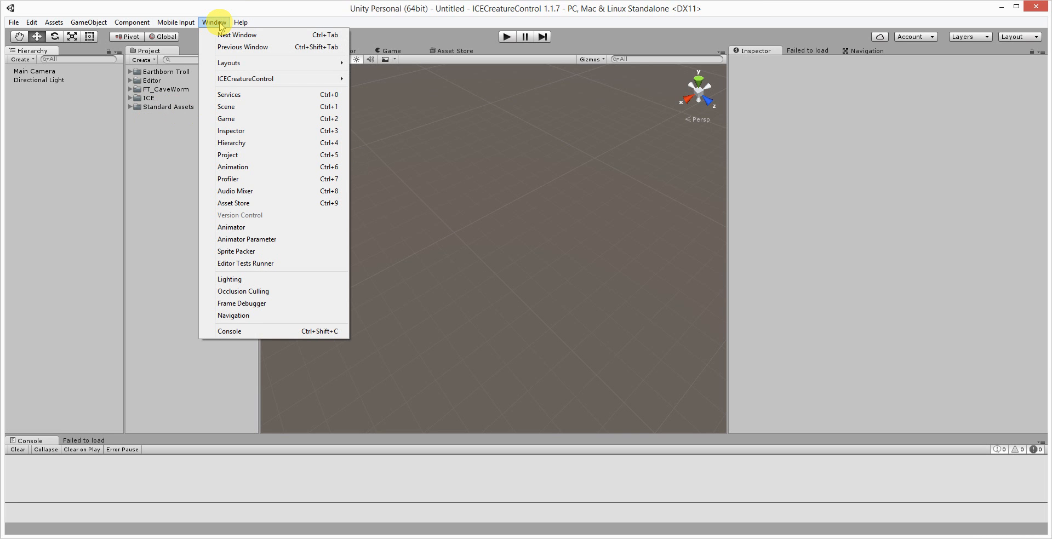
mouse_move(234, 83)
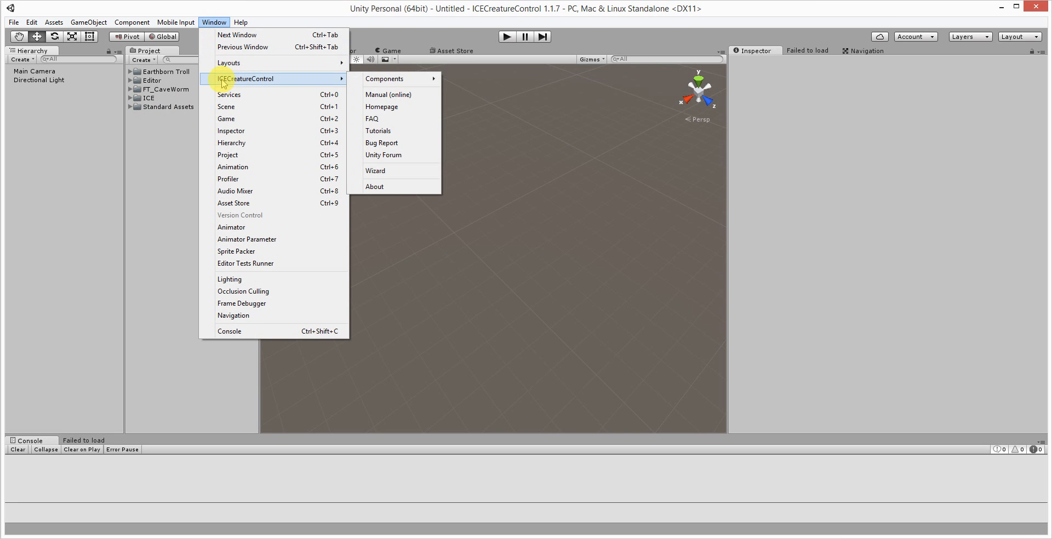
mouse_move(379, 84)
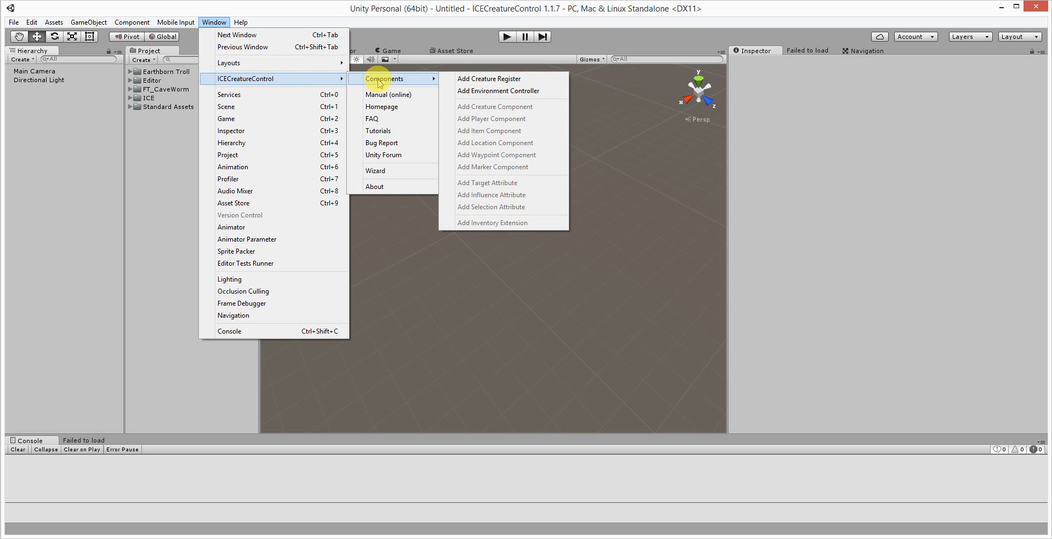
left_click(383, 172)
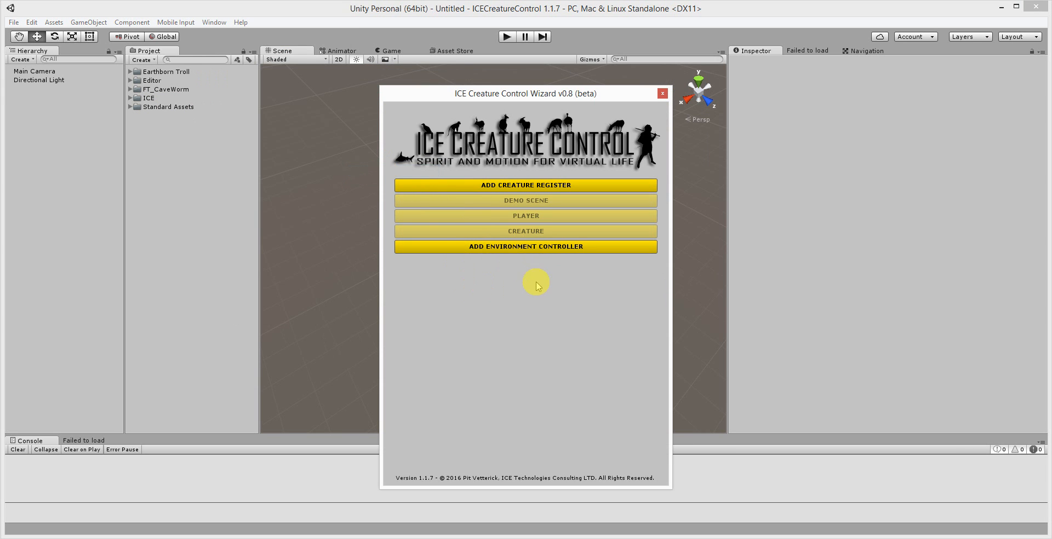
left_click(531, 186)
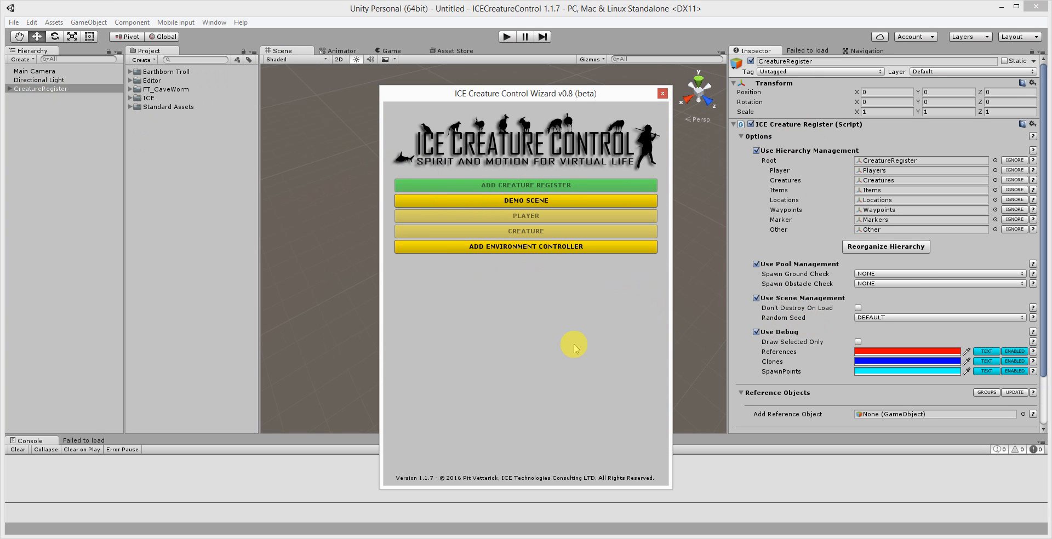
- Create the Terrain and Obstacle layers for the demo scene and add a demo plane
left_click_drag(565, 97, 864, 144)
left_click(816, 248)
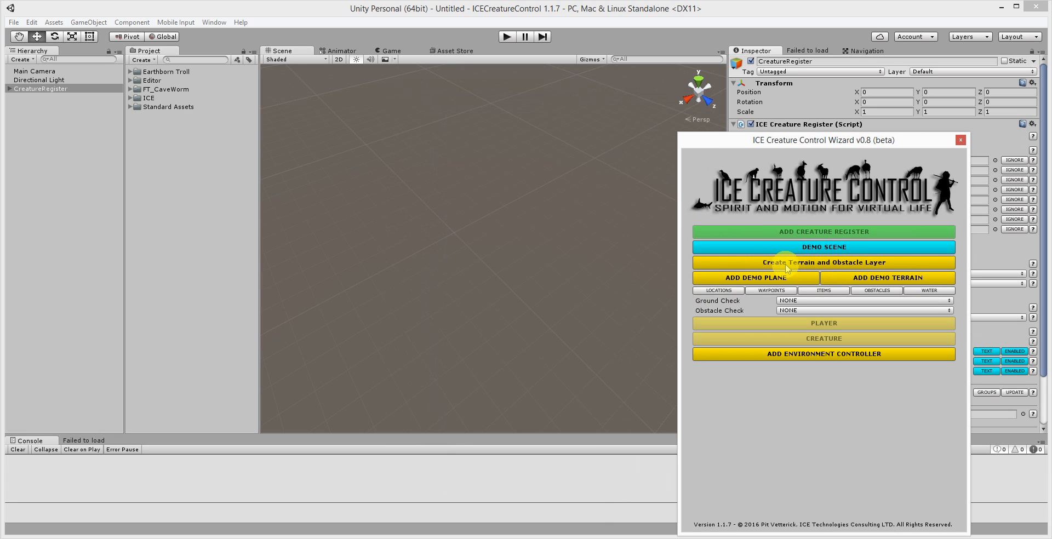
left_click(819, 266)
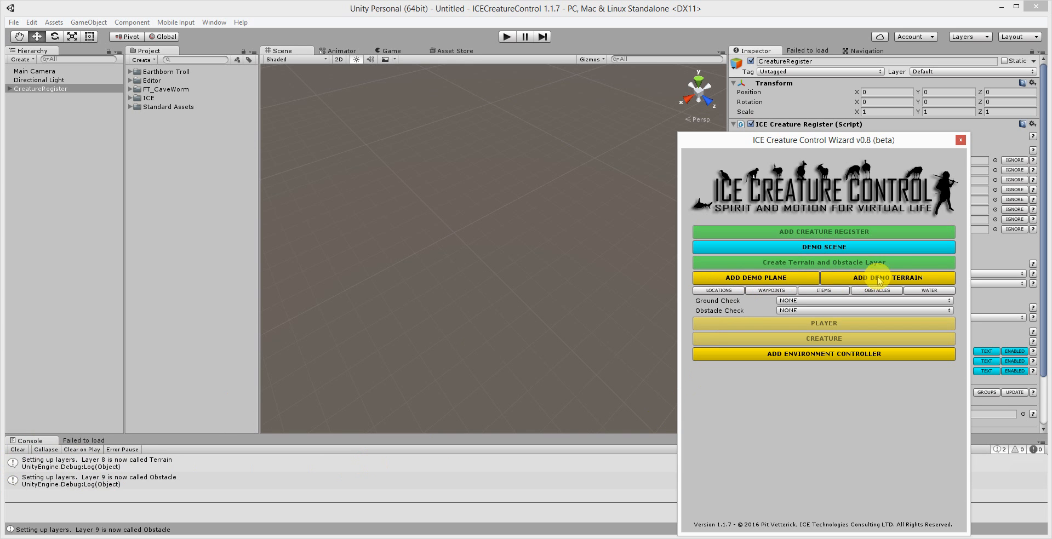
left_click(792, 281)
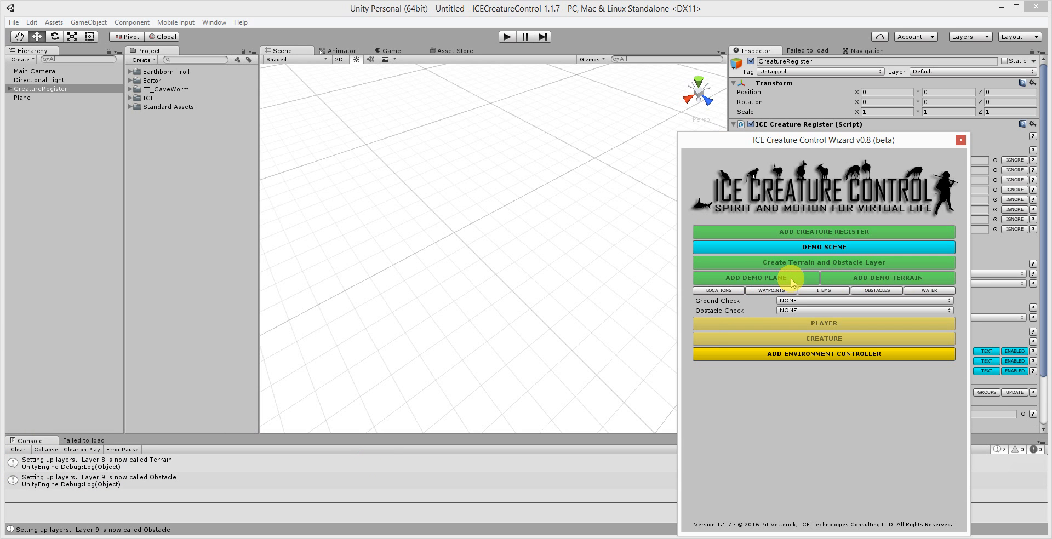
- Populate the demo scene with locations, waypoints, items, obstacles and water
scroll(529, 273, "down", 15)
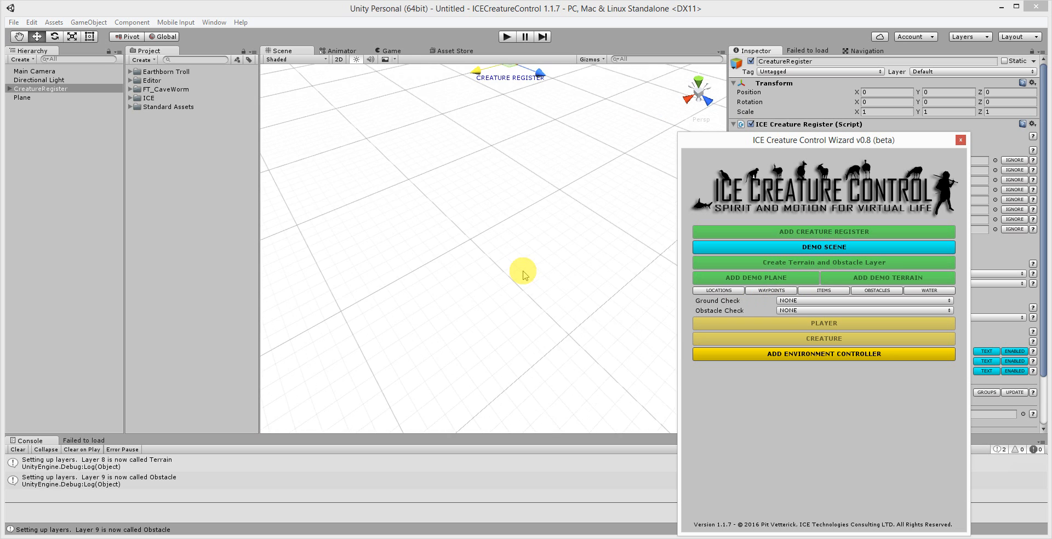
key("f")
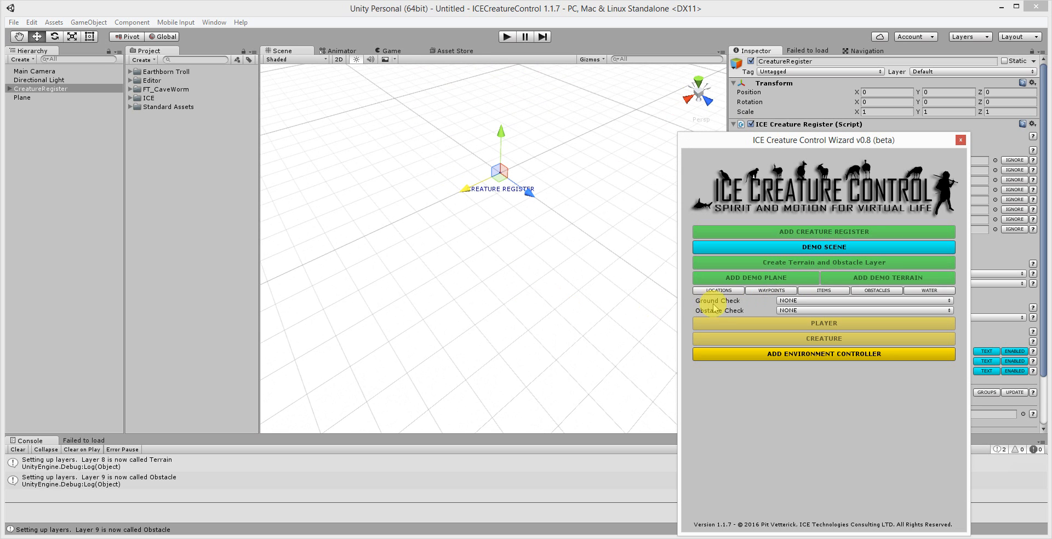
left_click(724, 291)
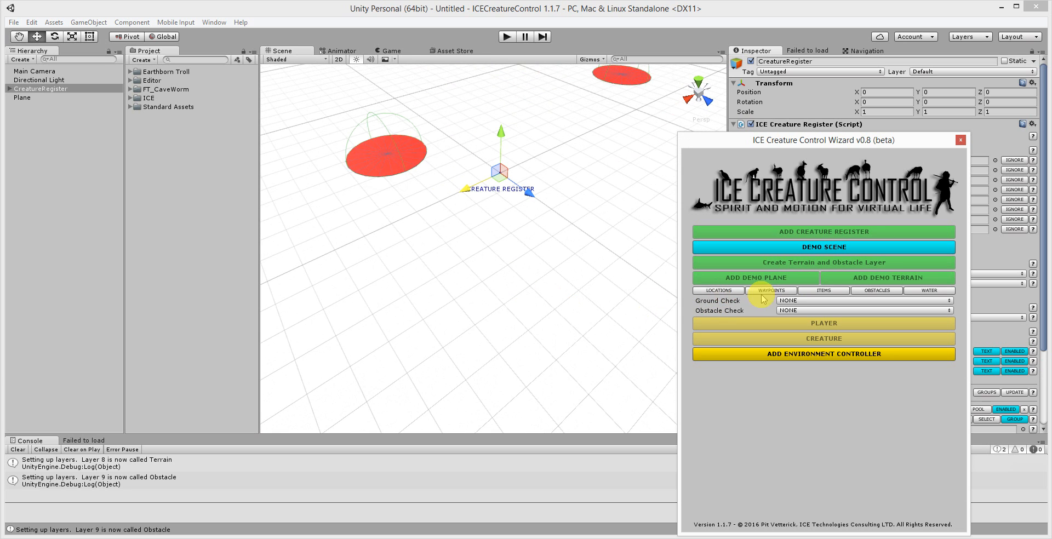
left_click(772, 291)
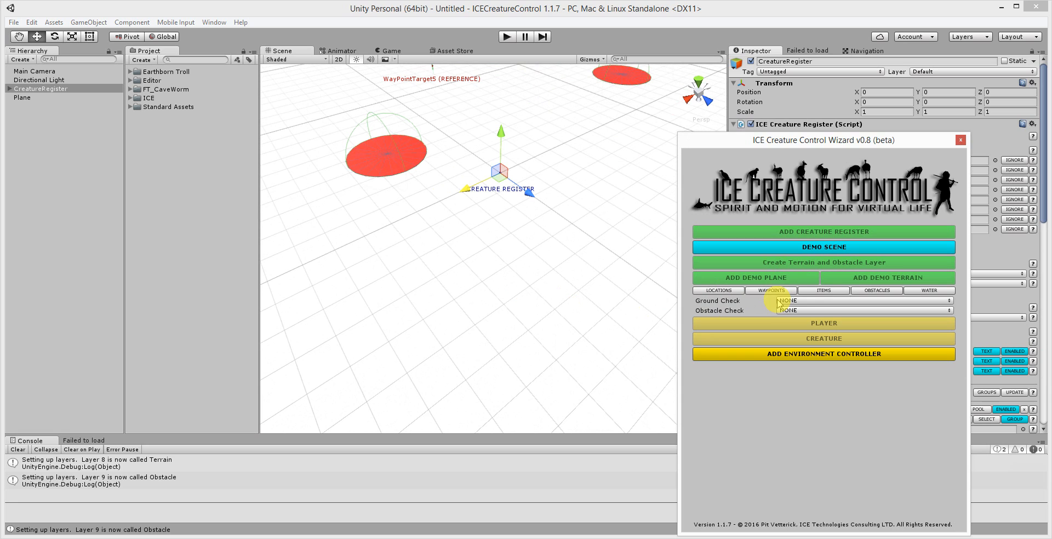
left_click(826, 291)
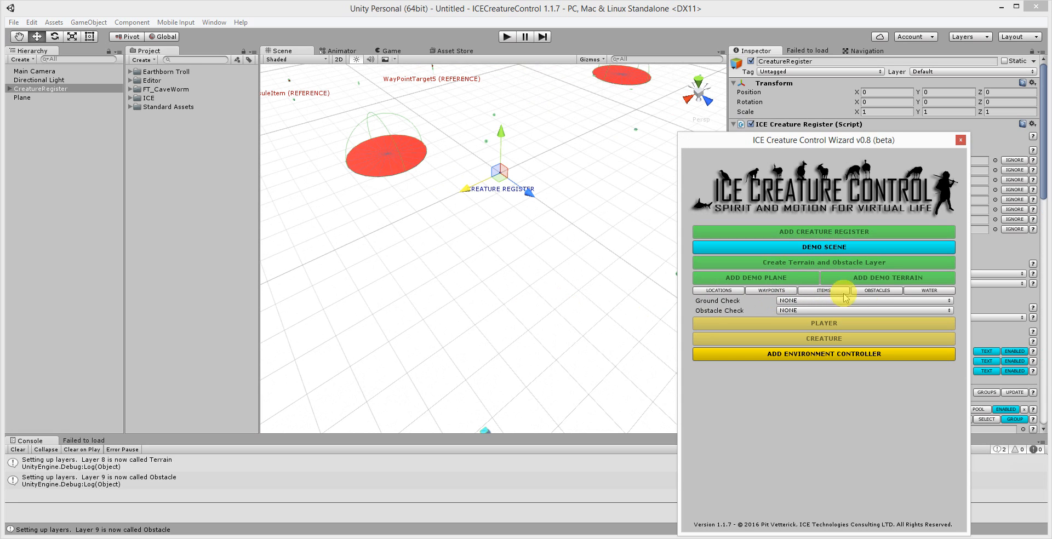
left_click(876, 291)
left_click(930, 291)
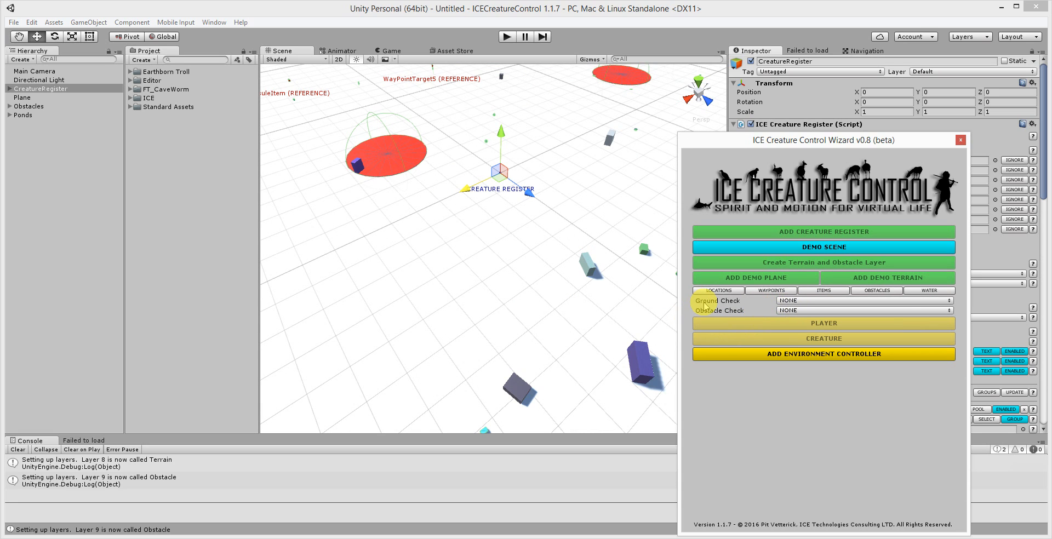
- Set the demo scene's ground check to RAYCAST and its obstacle check to BASIC
mouse_move(718, 305)
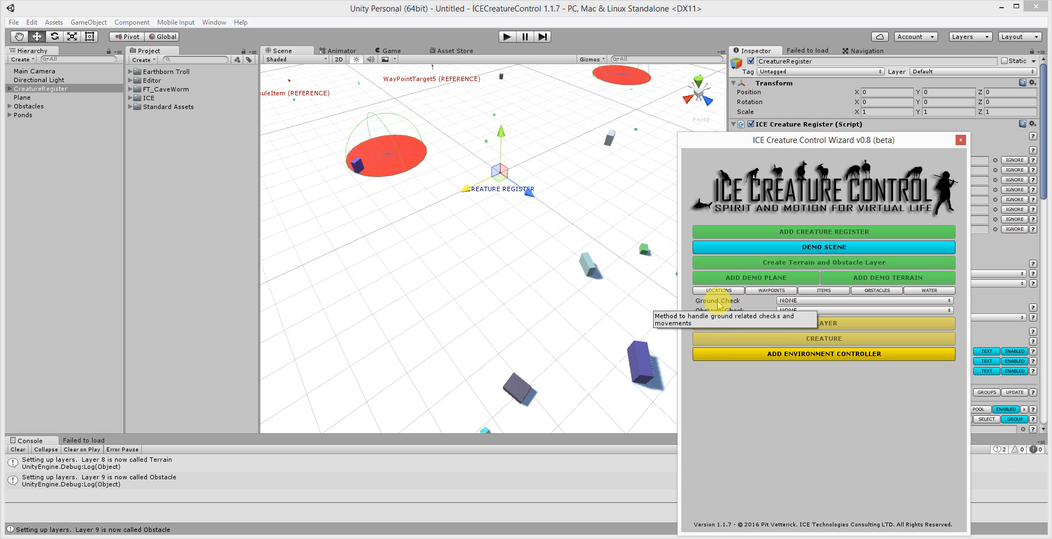
left_click(801, 300)
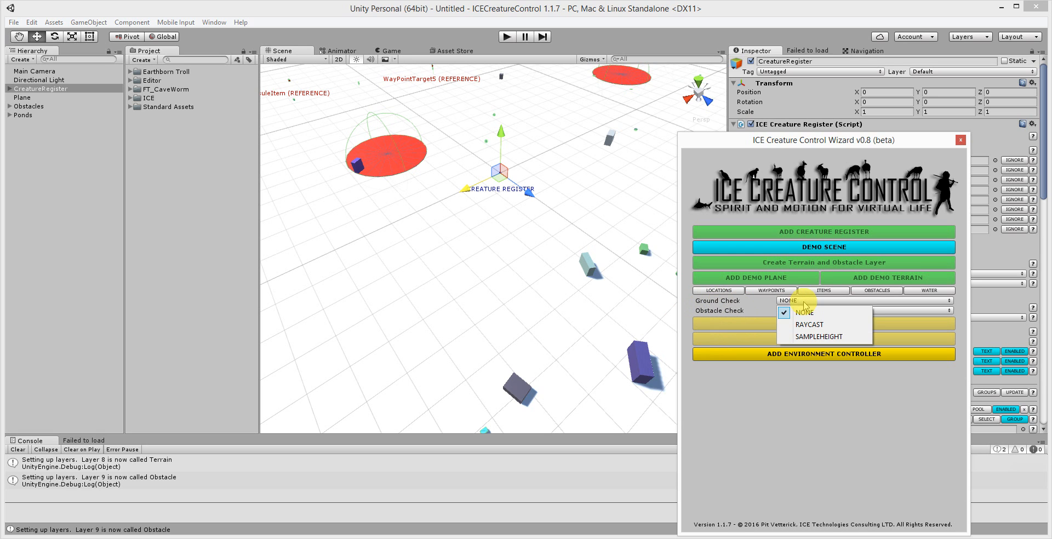
left_click(817, 326)
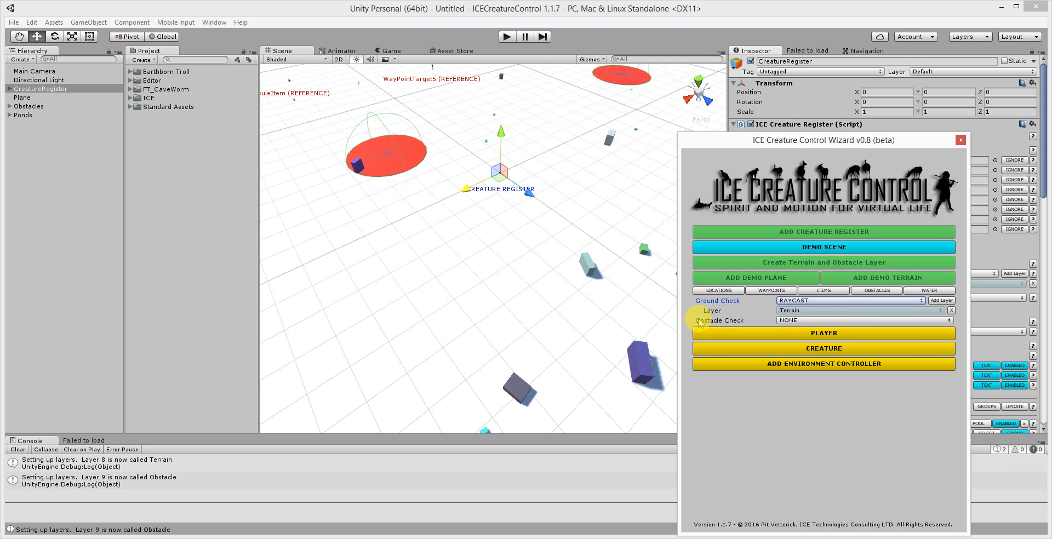
left_click(798, 322)
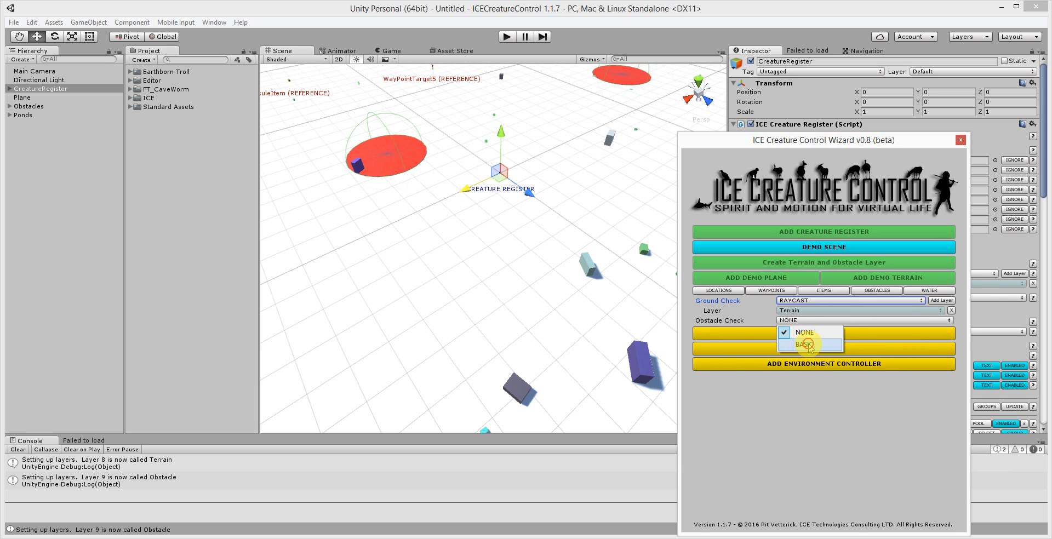
left_click(794, 345)
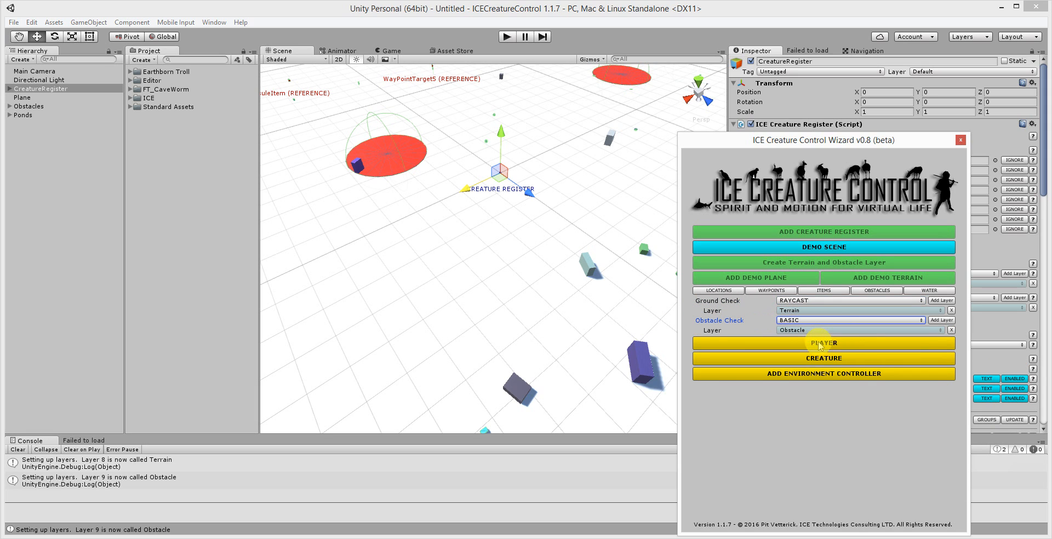
- Assign the FPSController prefab from Standard Assets as the wizard's player object
left_click(803, 344)
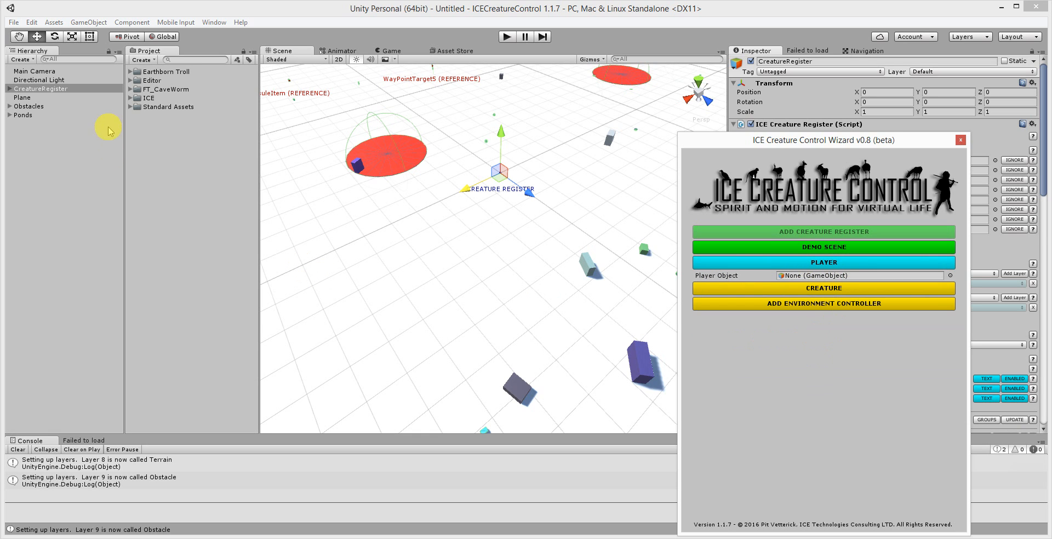
left_click(130, 106)
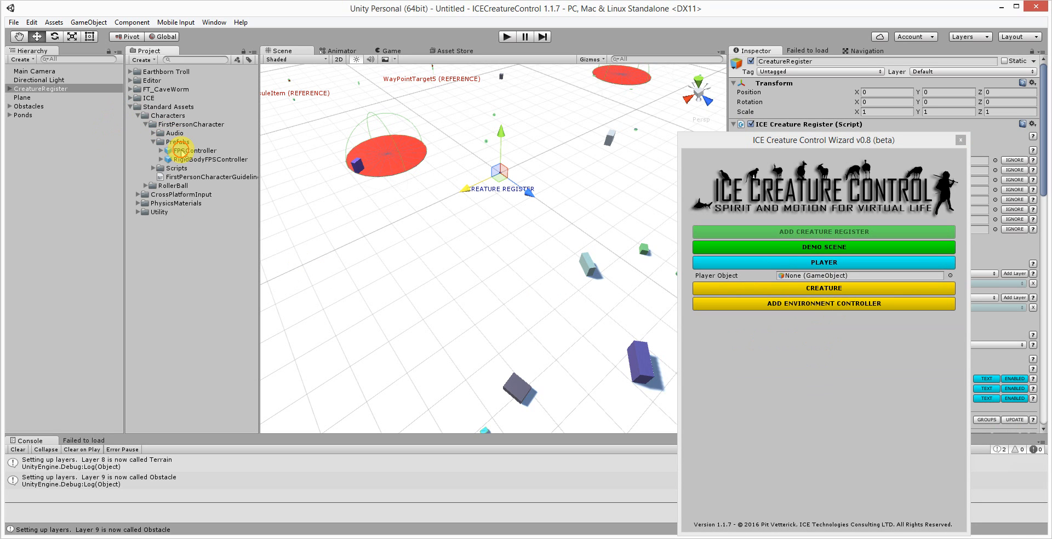
left_click(182, 151)
left_click_drag(186, 155, 815, 277)
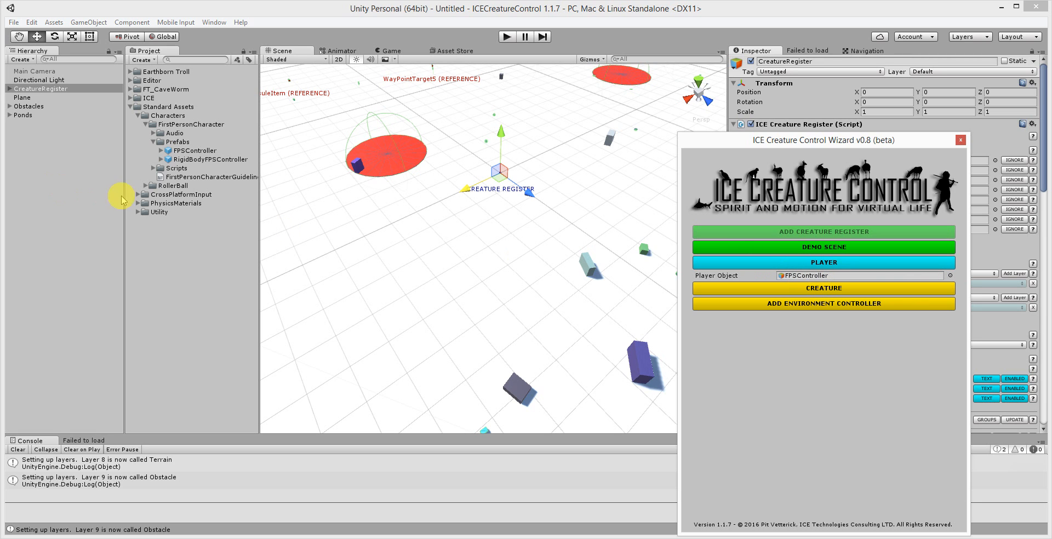
- Play-test the scene by walking forward with the first-person player, and stop the test
left_click(505, 36)
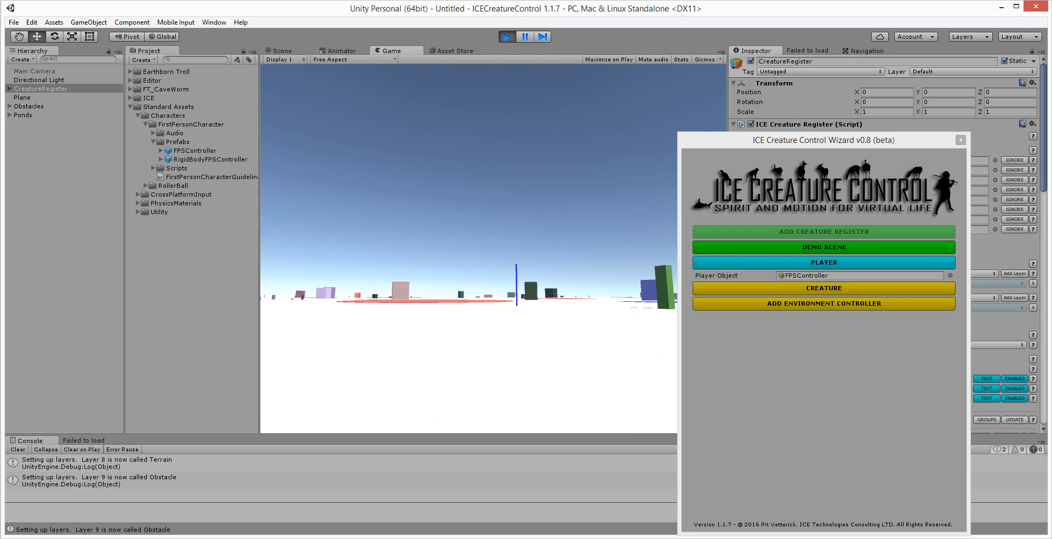
key("w")
key("Escape")
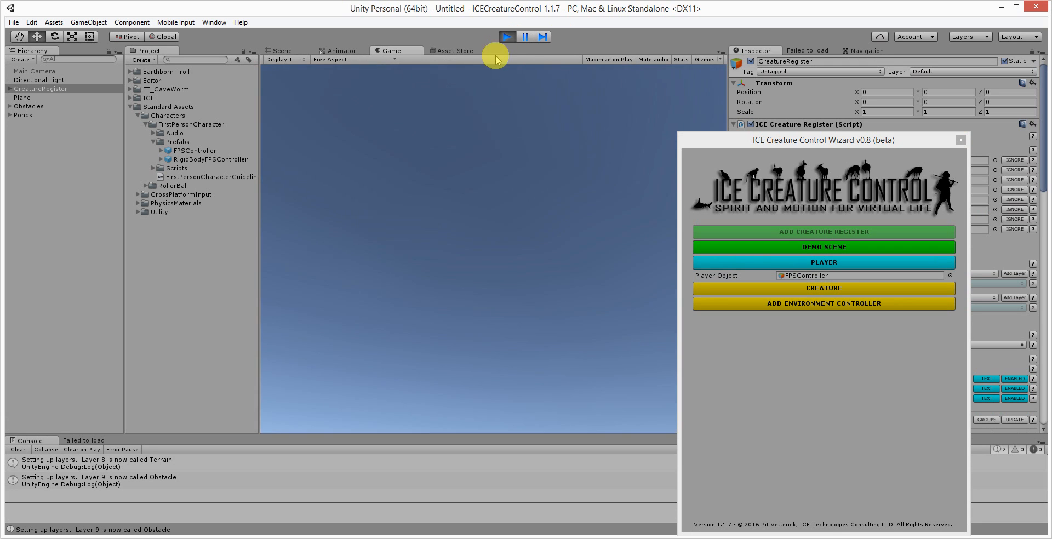
left_click(507, 37)
- Assign the Troll model stored directly in the Earthborn Troll folder as the wizard's creature object
left_click(805, 286)
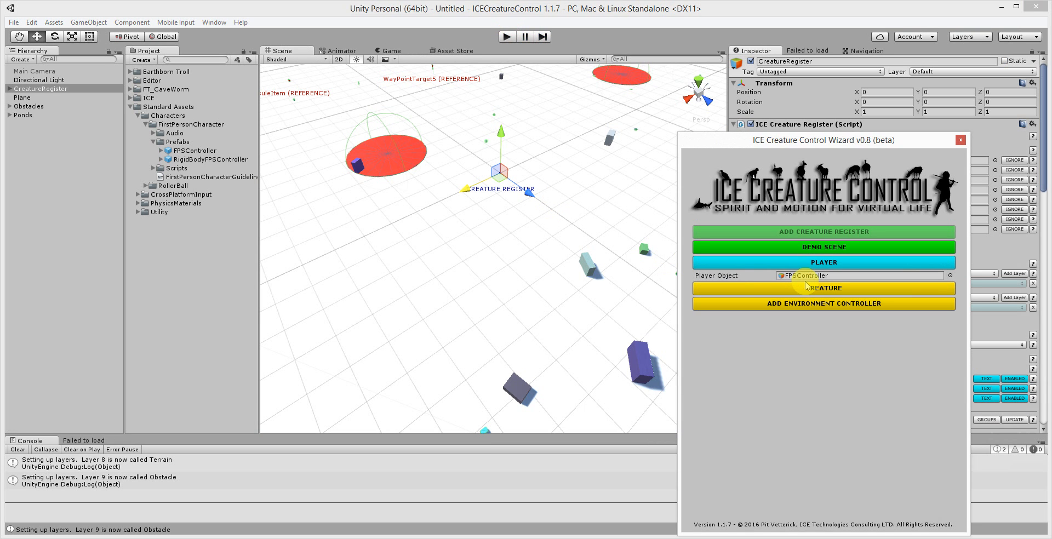
left_click(799, 292)
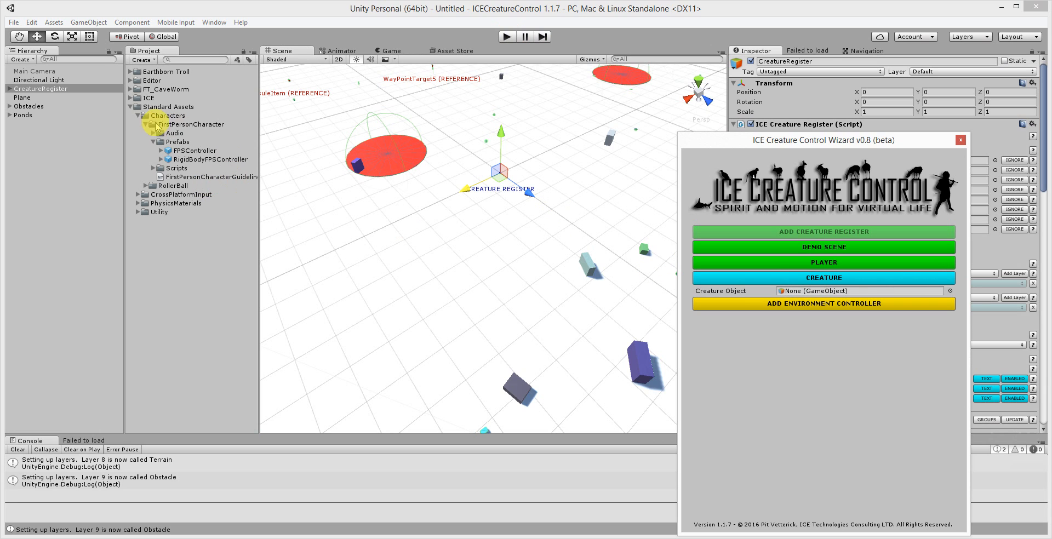
left_click(131, 107)
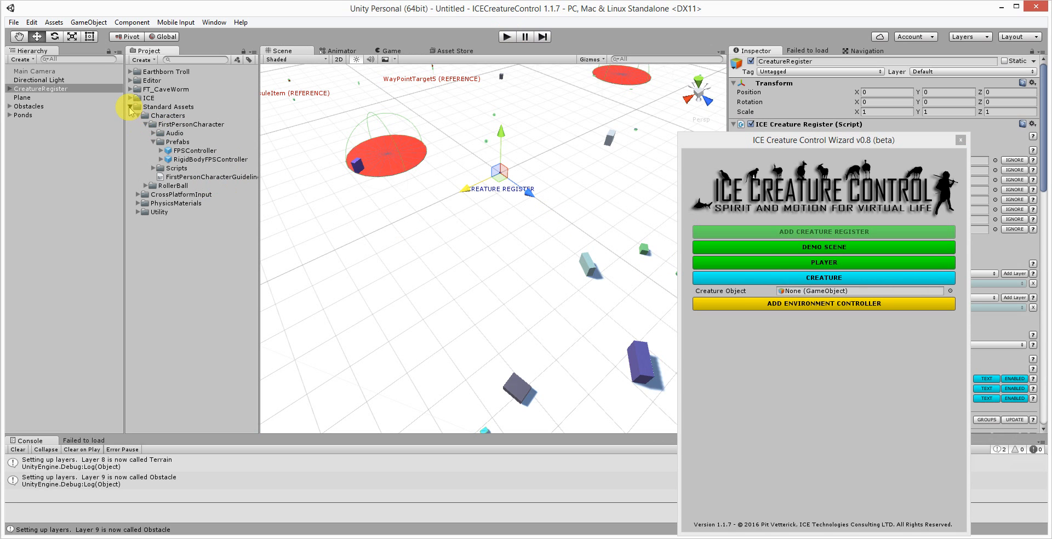
left_click(130, 72)
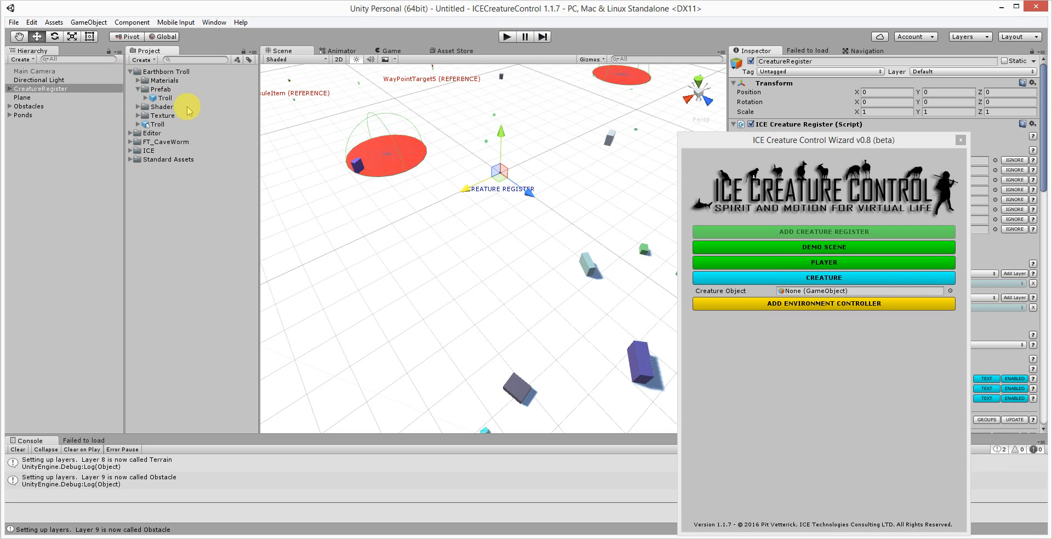
left_click(150, 125)
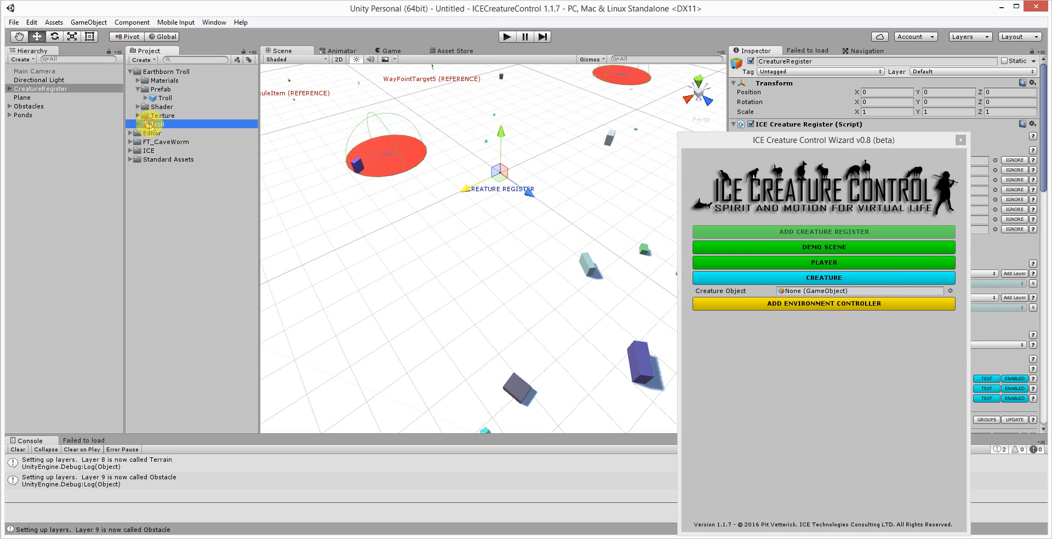
left_click_drag(150, 125, 821, 294)
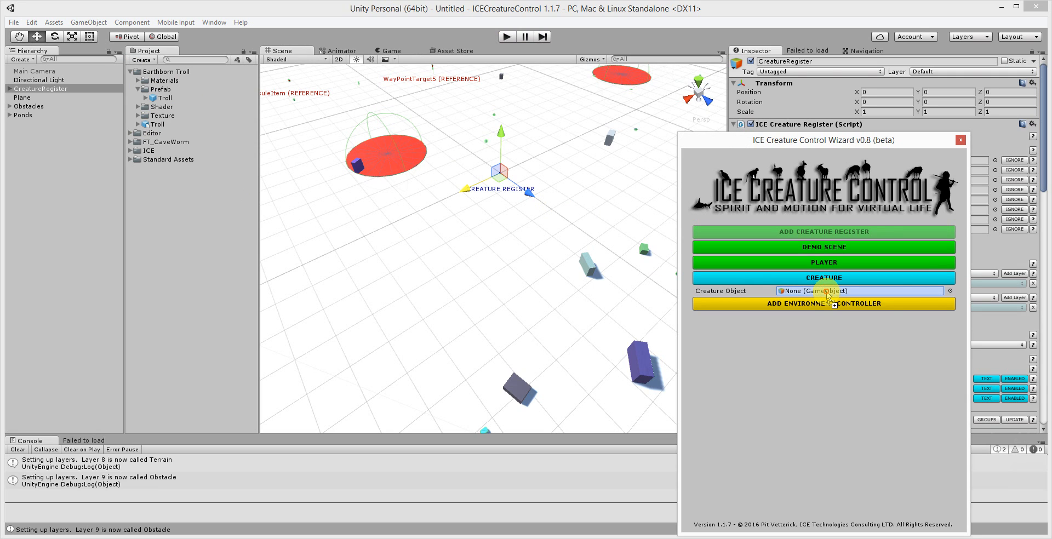
left_click_drag(828, 296, 827, 291)
- Set the troll's trophic level to OMNIVORES, its running speed to 4 and its walking speed to 1.25
left_click_drag(806, 141, 423, 85)
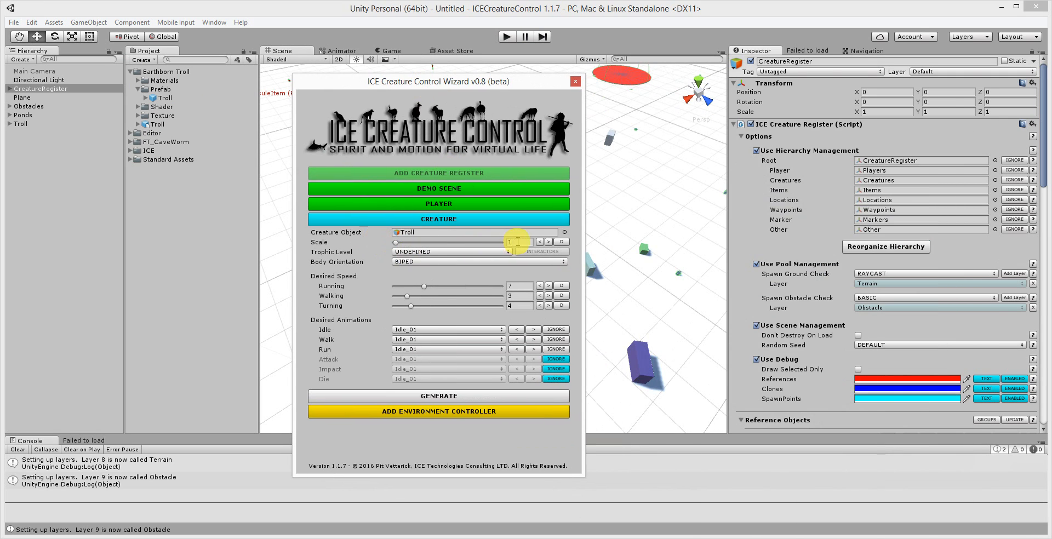
left_click(421, 252)
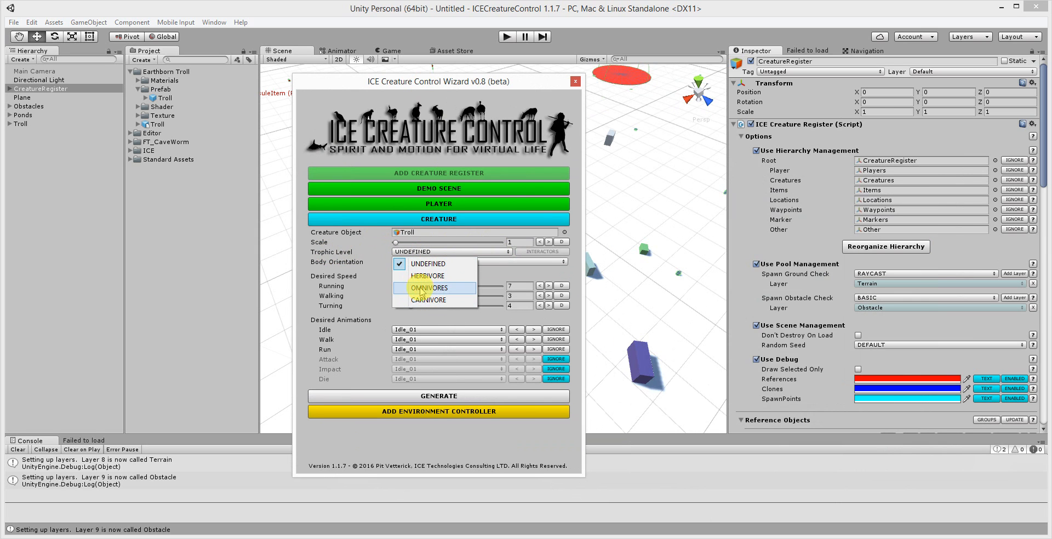
left_click(427, 288)
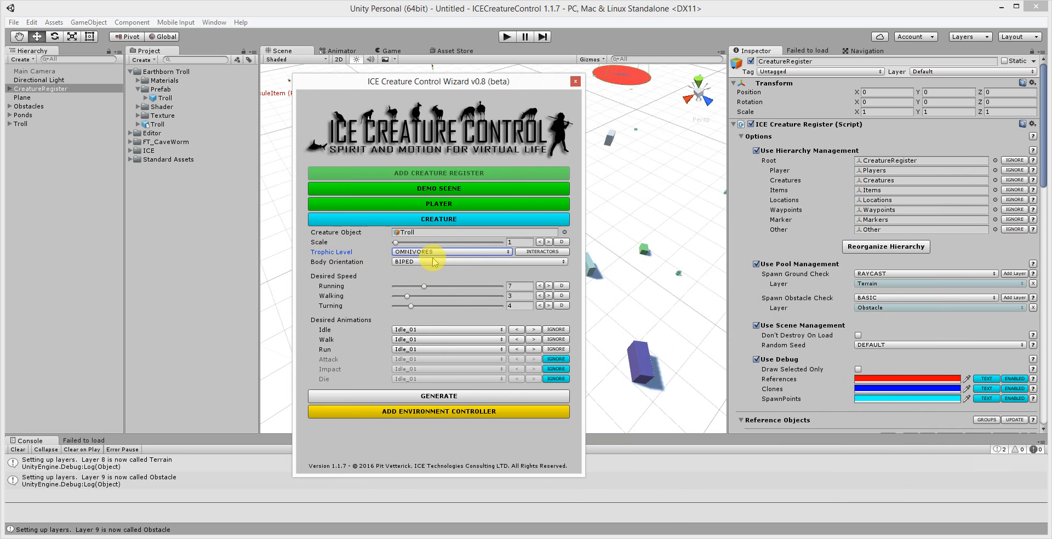
left_click(522, 287)
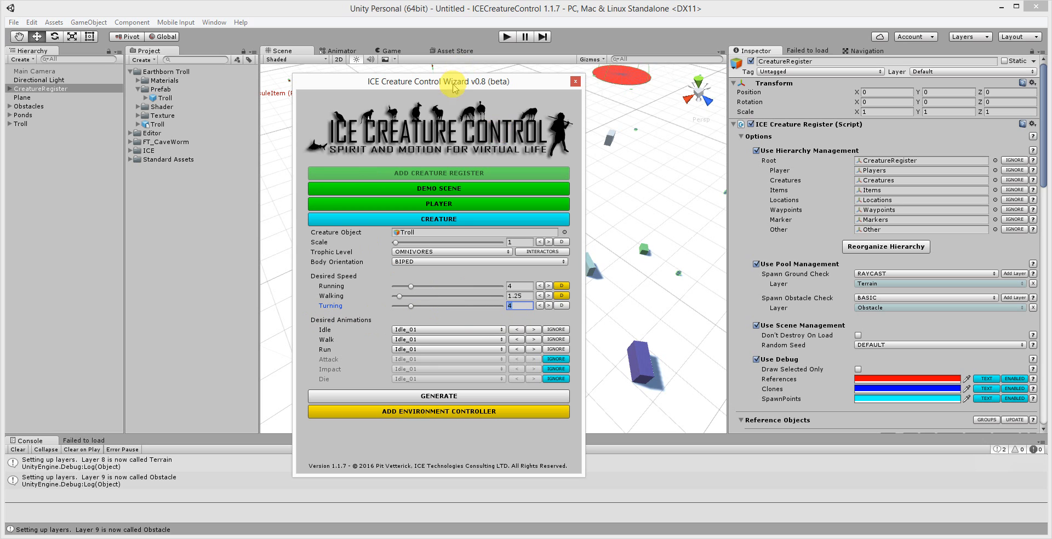
- Enable the troll's Attack, Impact and Die animations so they are no longer ignored
left_click(555, 359)
left_click(555, 369)
left_click(555, 379)
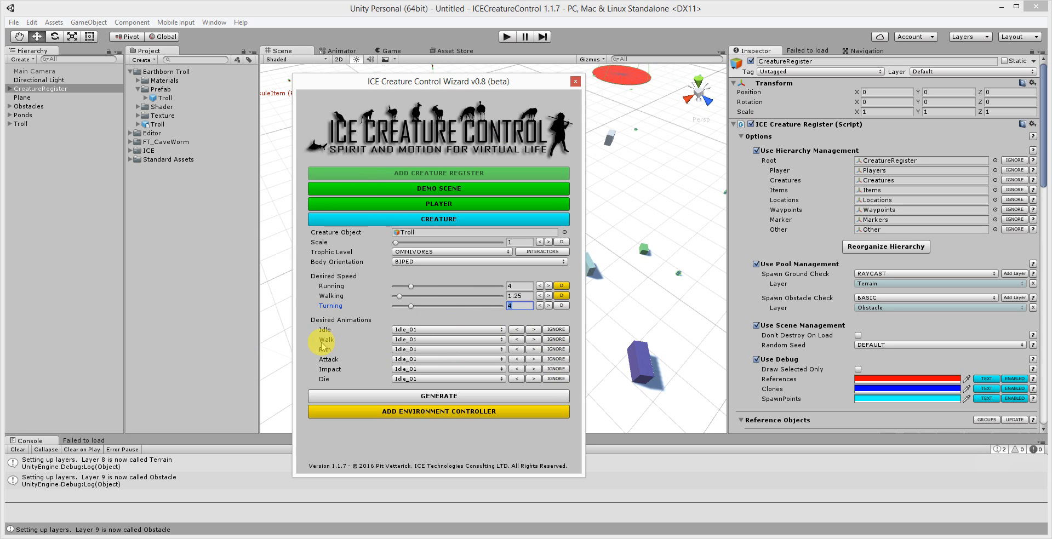
- Assign the Walk clip to the troll's walk animation and the Run clip to its run animation
left_click(409, 340)
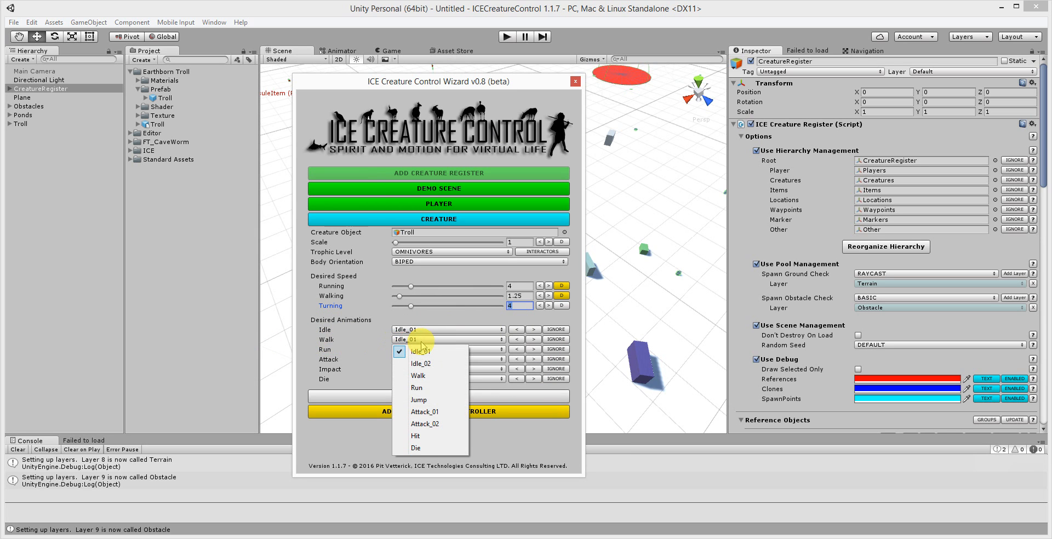
left_click(419, 376)
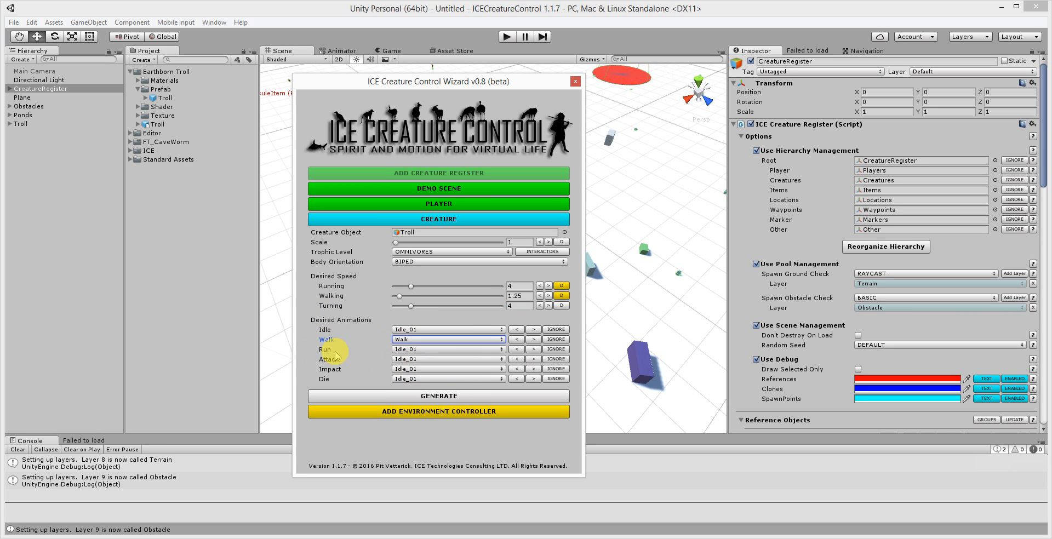
left_click(406, 350)
left_click(417, 398)
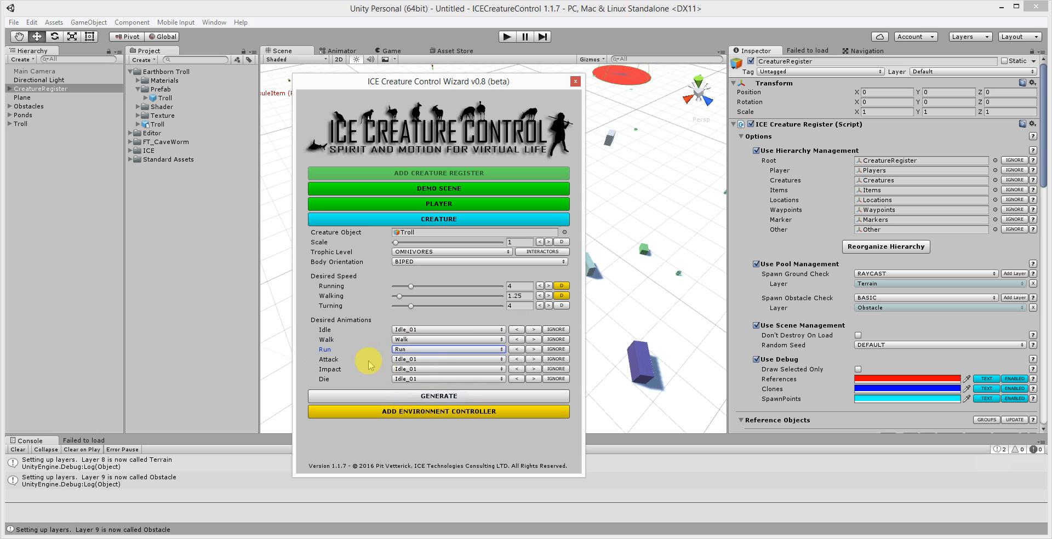
- Set the troll's Attack animation to Attack_01, its Impact animation to Hit and its Die animation to Die
left_click(427, 359)
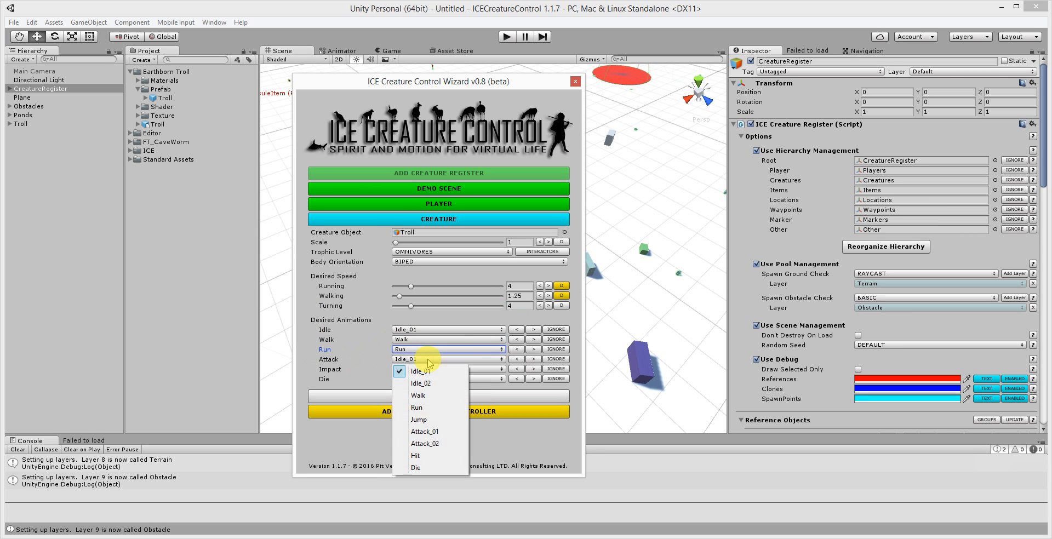
left_click(422, 432)
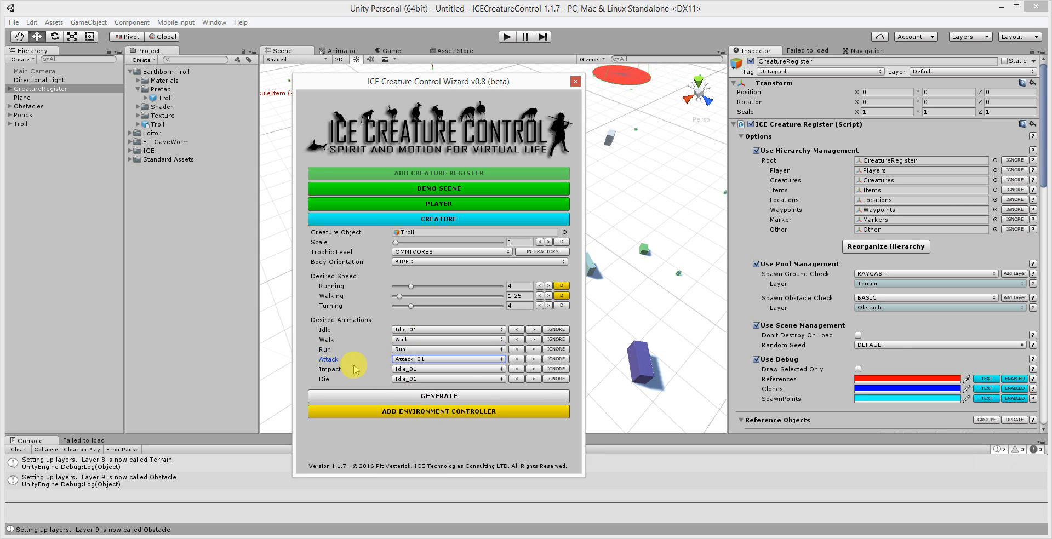
left_click(416, 378)
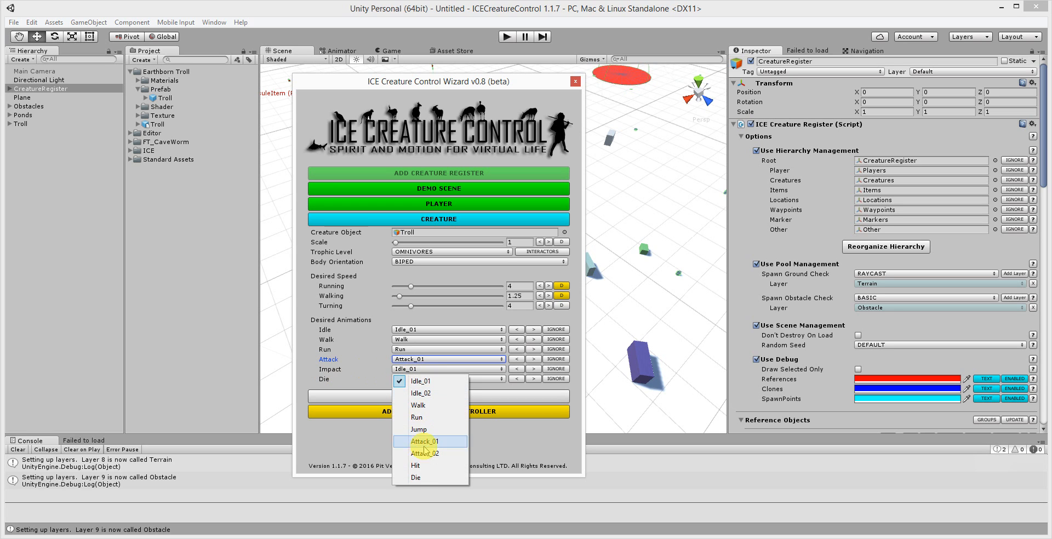
left_click(417, 465)
left_click(424, 379)
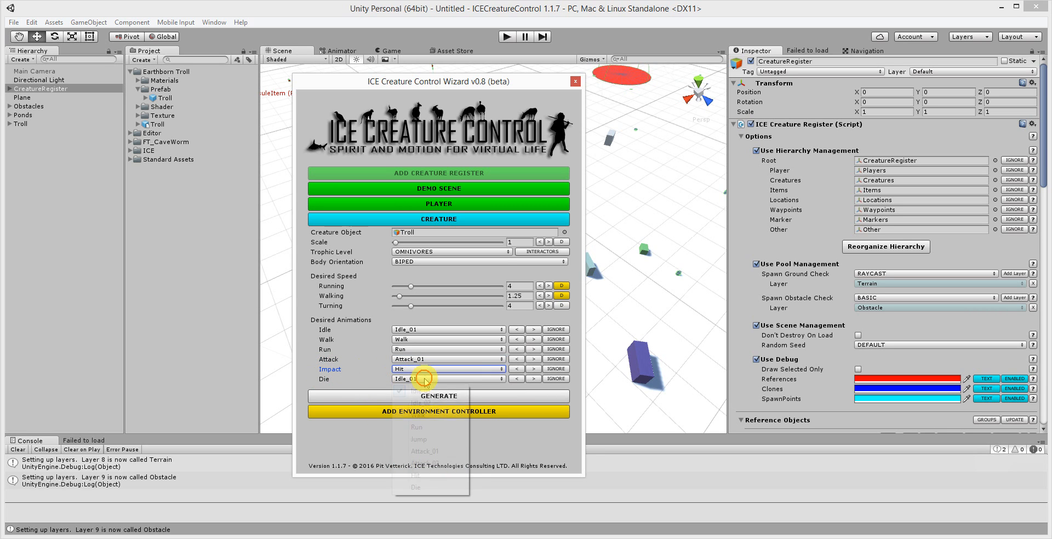
left_click(428, 487)
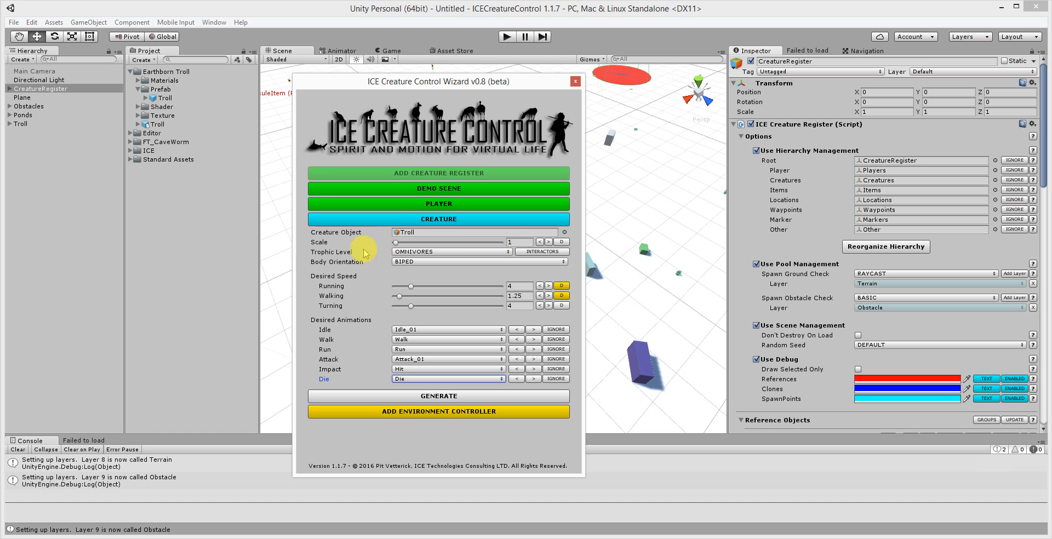
- Frame the troll in the scene and set its wizard scale to 7
left_click_drag(452, 81, 717, 109)
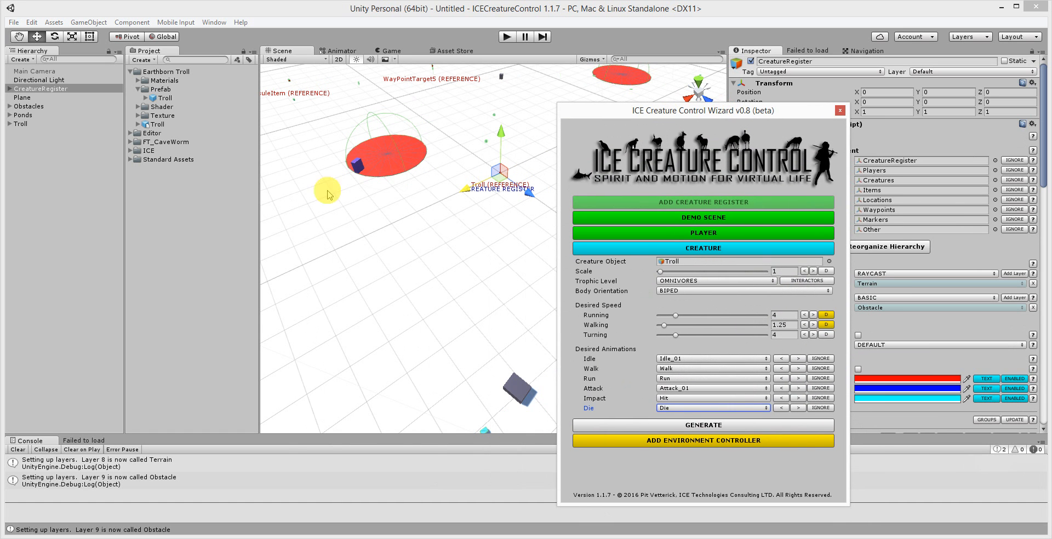
left_click(22, 125)
double_click(22, 125)
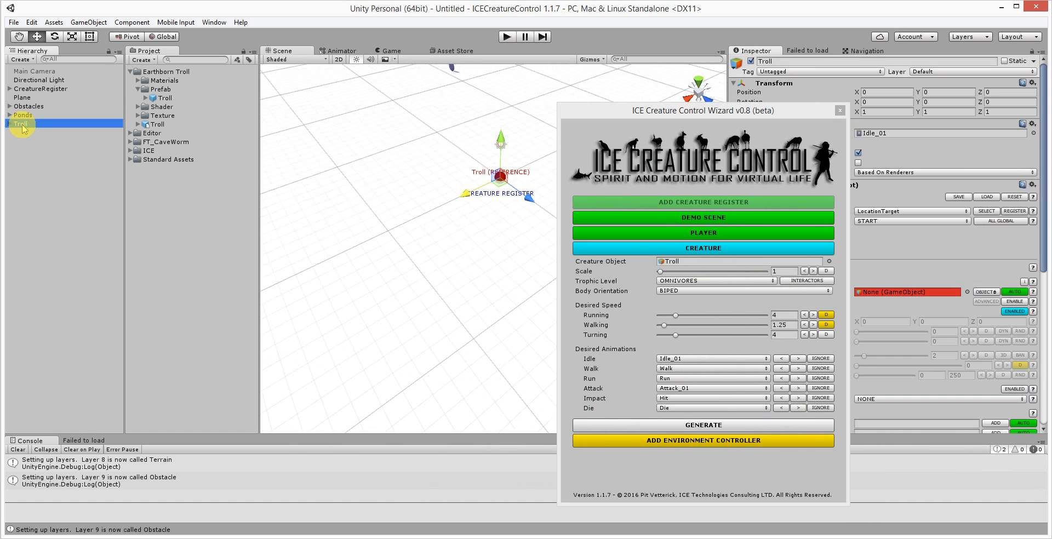
left_click_drag(617, 113, 691, 110)
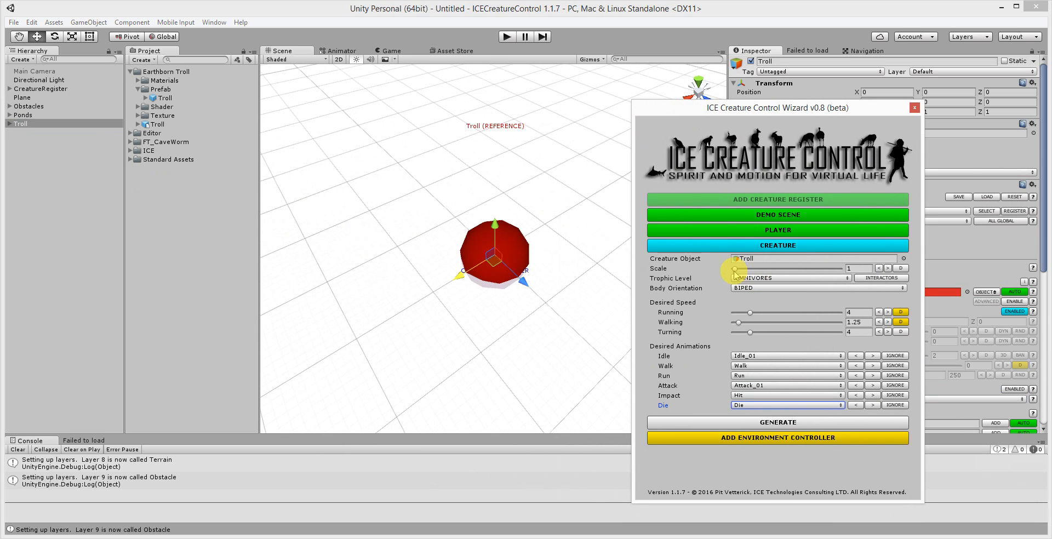
left_click_drag(737, 271, 742, 268)
left_click(880, 269)
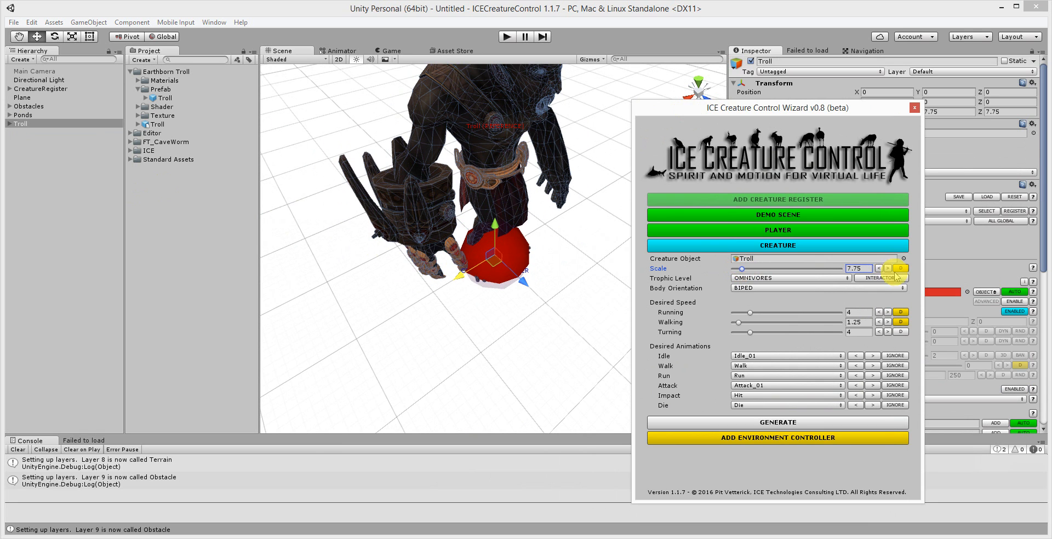
type("7")
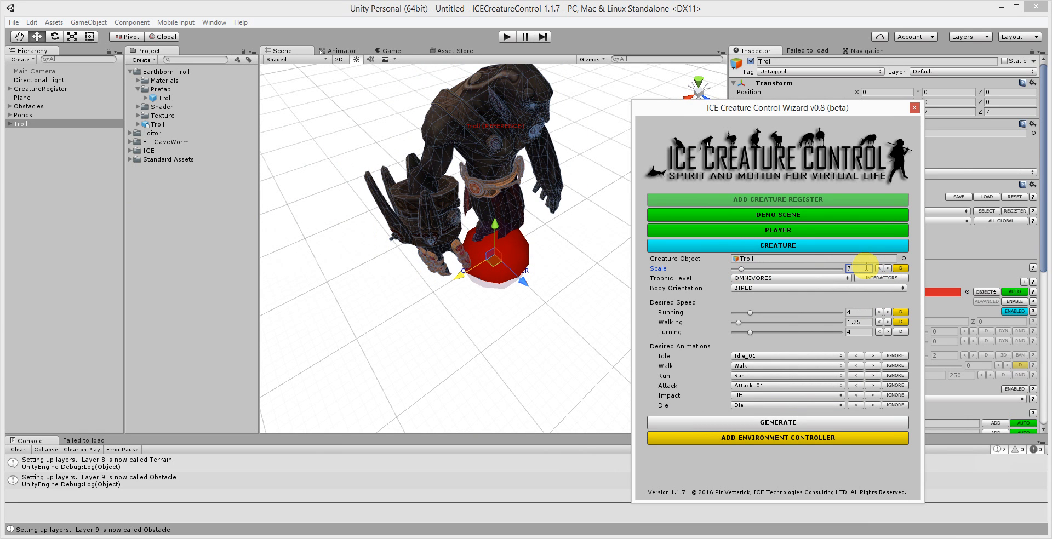
- Generate the troll's creature settings with the wizard, keeping its ICE Creature Control component in view
left_click_drag(764, 111, 376, 123)
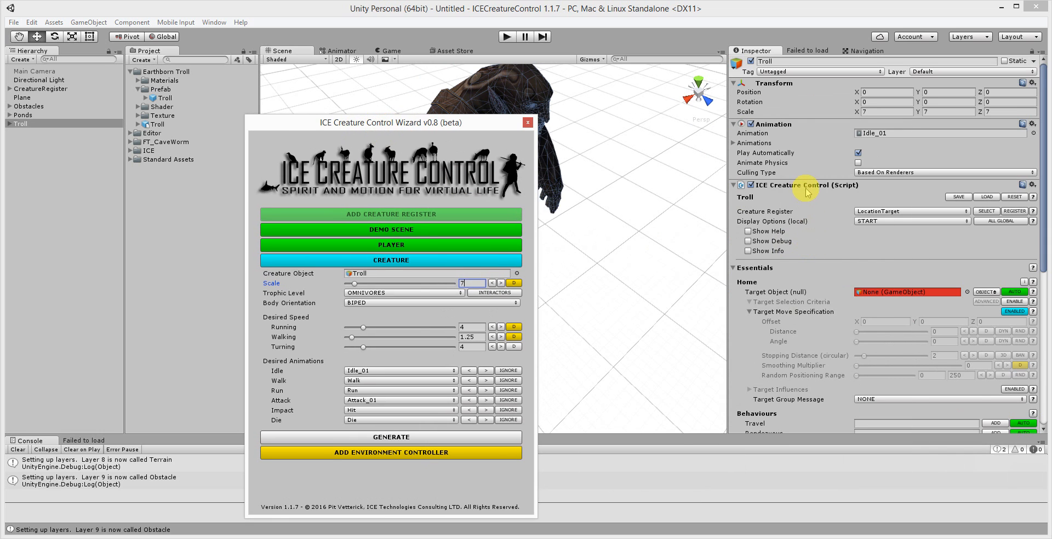
scroll(806, 192, "down", 3)
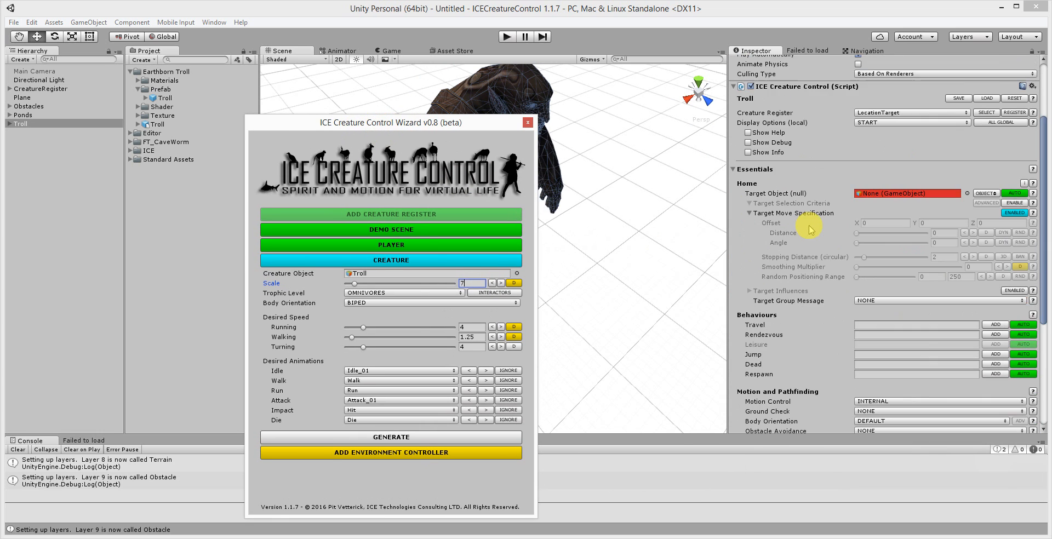
scroll(810, 229, "down", 2)
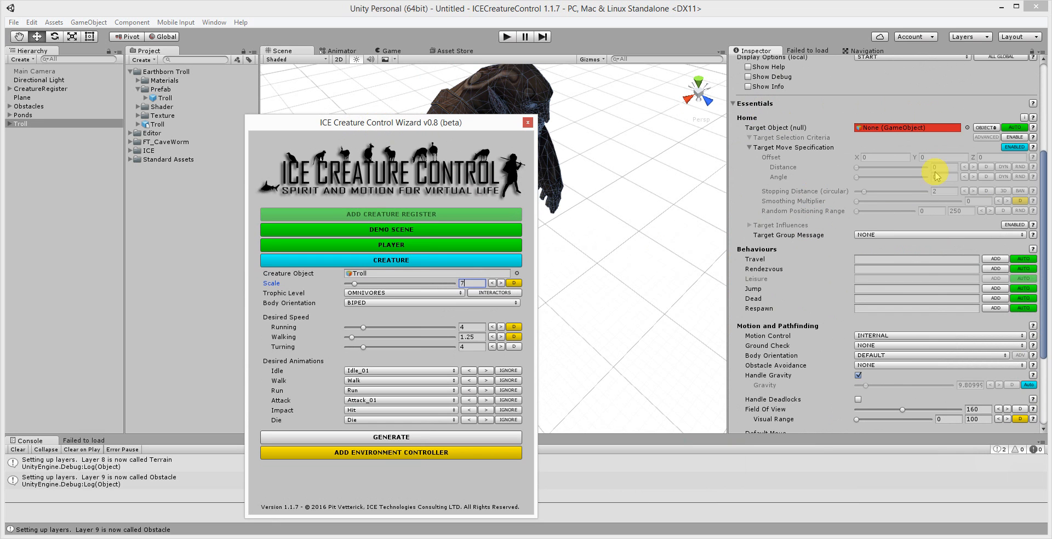
scroll(824, 209, "down", 2)
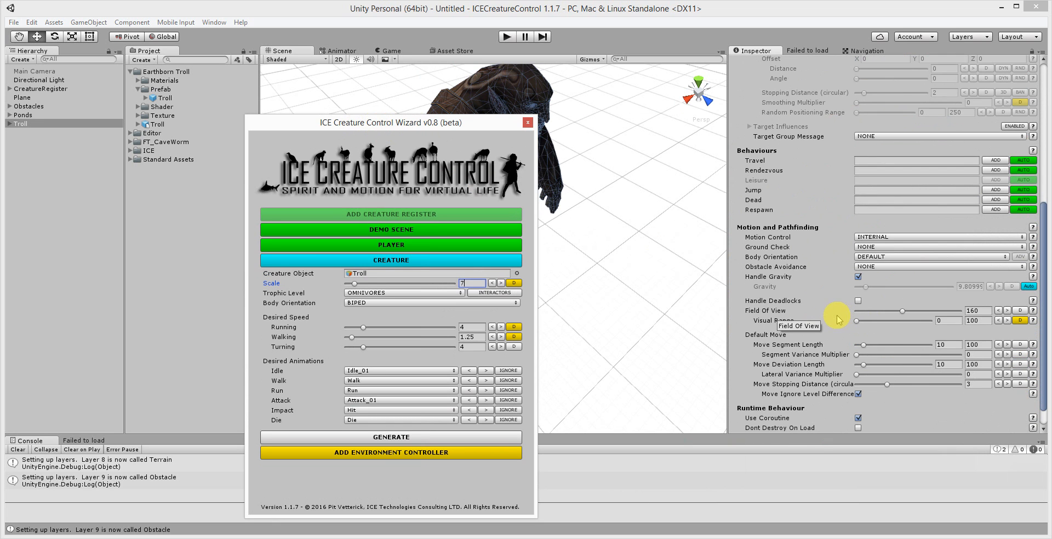
left_click(395, 439)
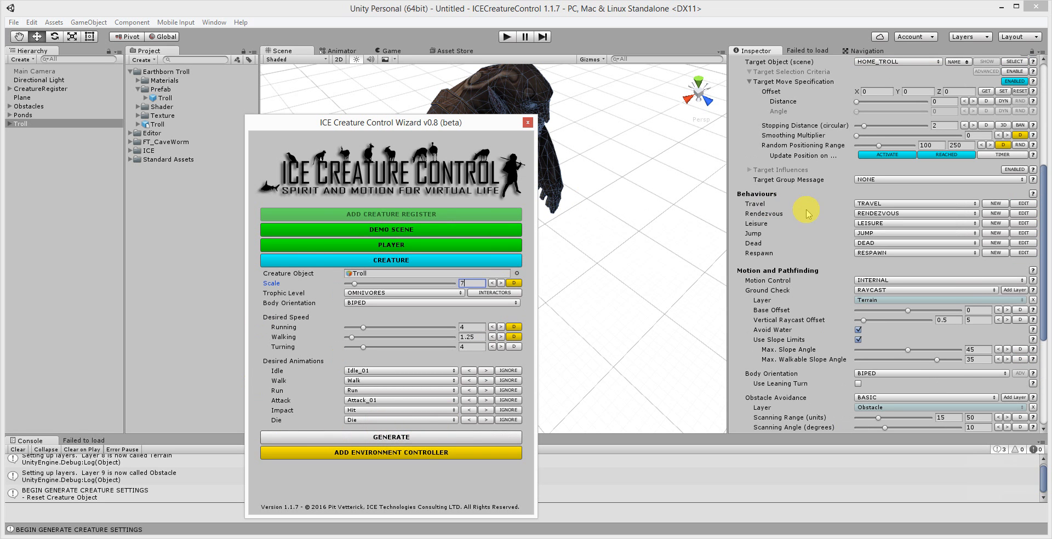
- Review the troll's generated home, behaviour and motion settings, and enable Show Debug for it
scroll(828, 241, "up", 2)
scroll(825, 257, "down", 8)
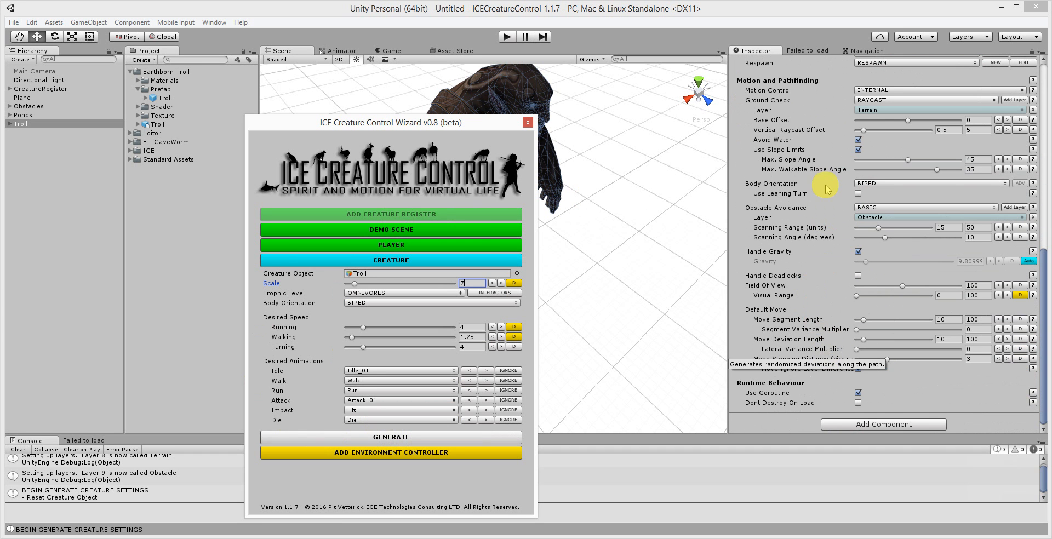
scroll(829, 170, "up", 2)
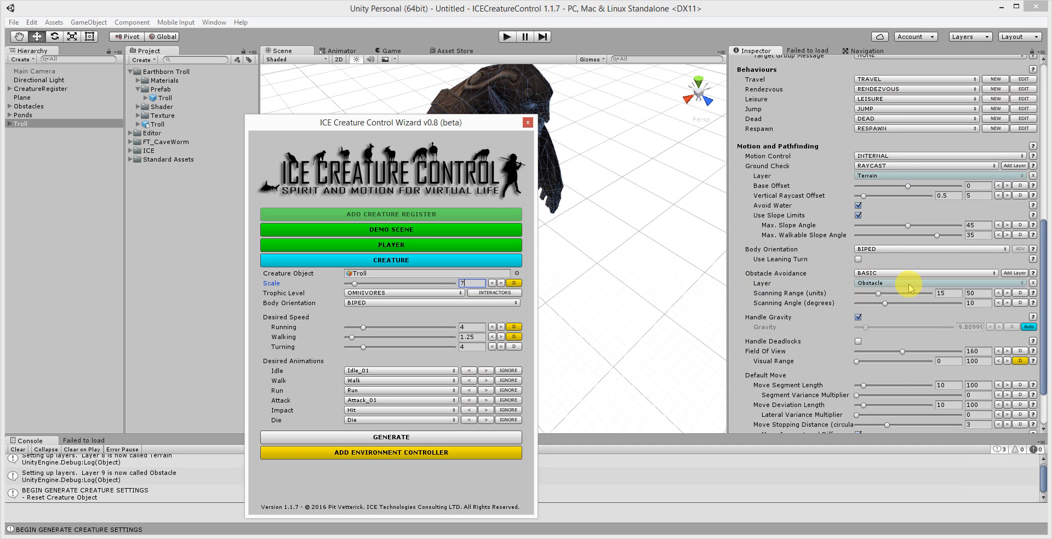
scroll(844, 318, "up", 8)
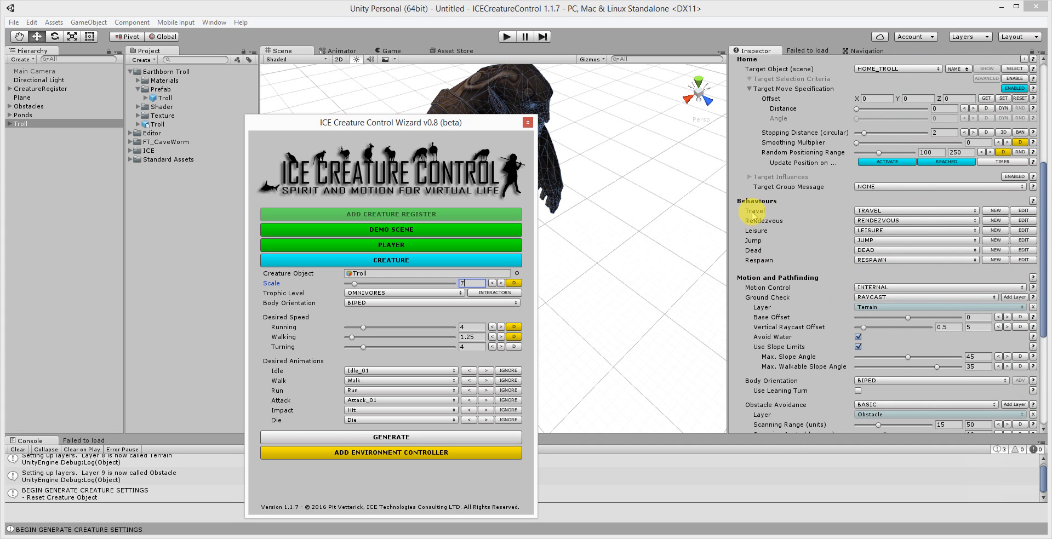
scroll(833, 217, "up", 4)
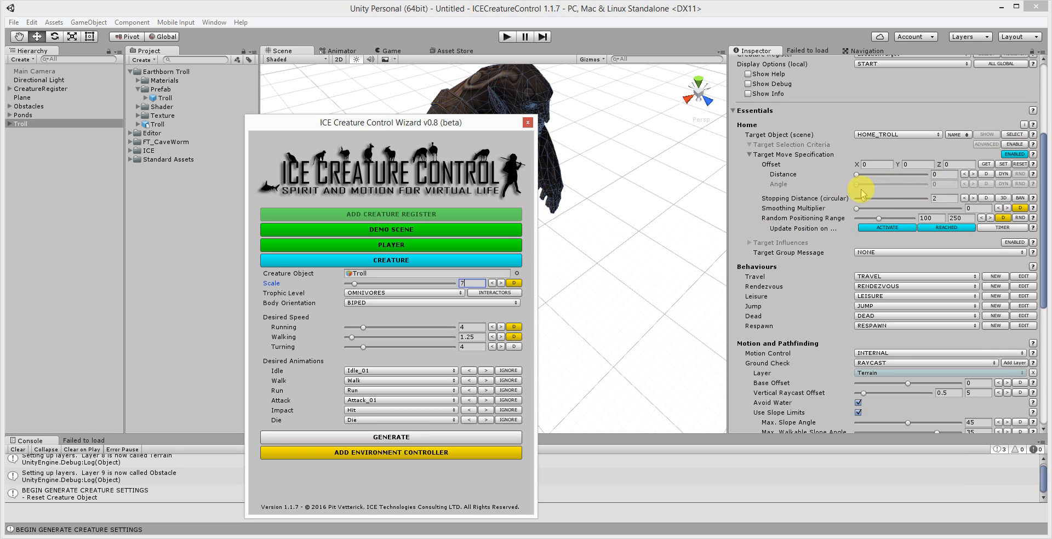
scroll(838, 206, "up", 3)
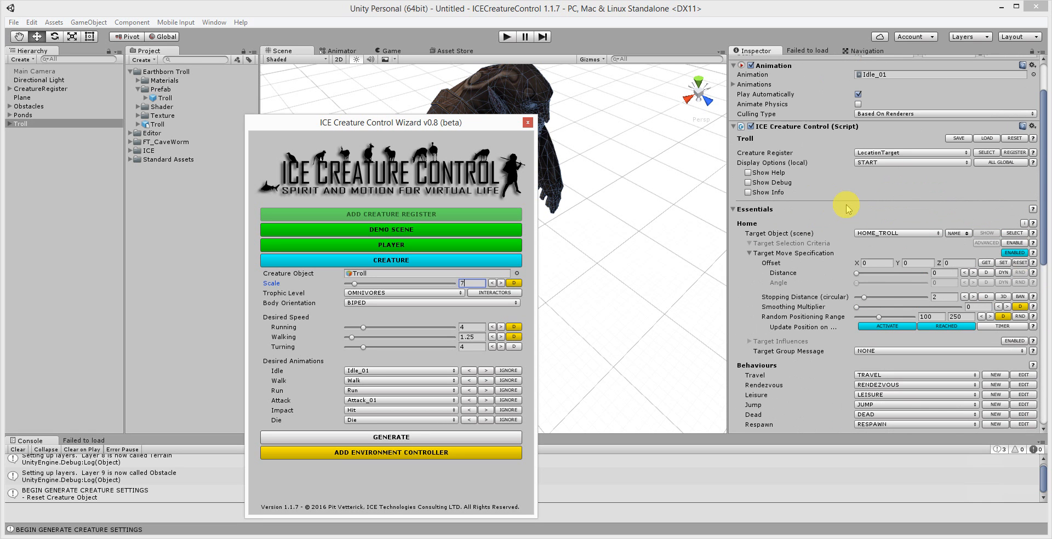
left_click(749, 183)
- Play-test the scene, watch the troll's movement and debug ranges in the Scene view, and stop the test
left_click_drag(513, 127, 912, 159)
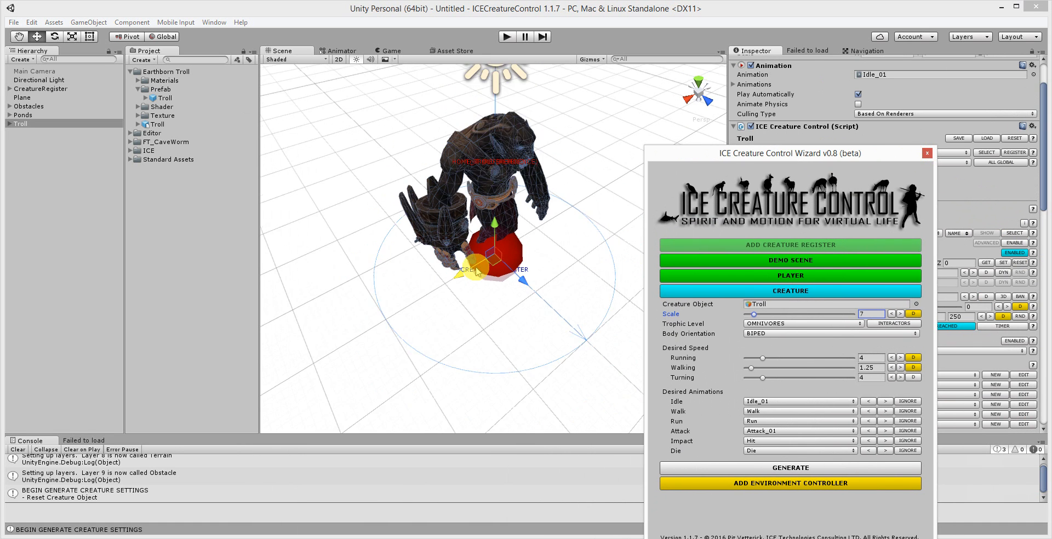
scroll(401, 263, "down", 10)
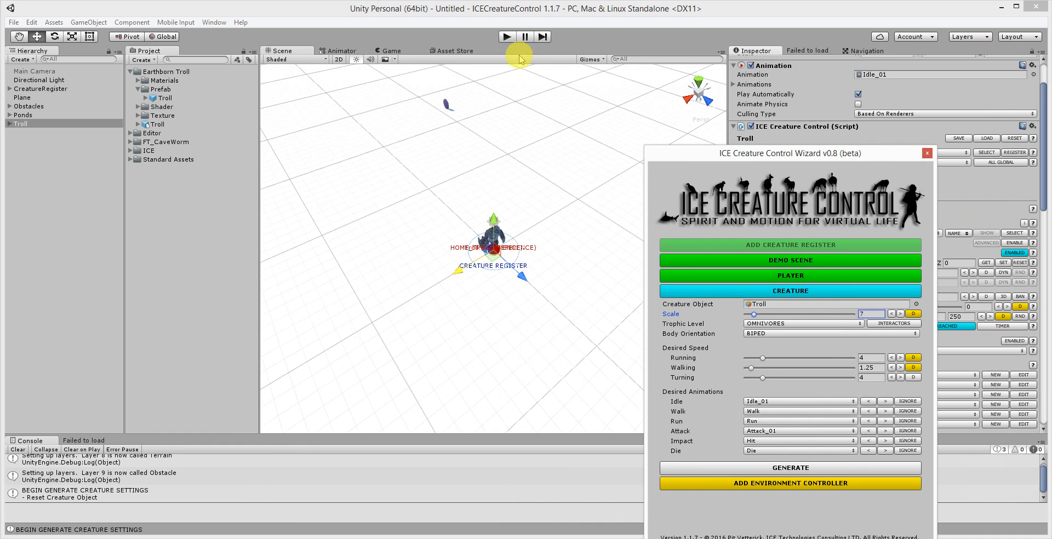
left_click(507, 36)
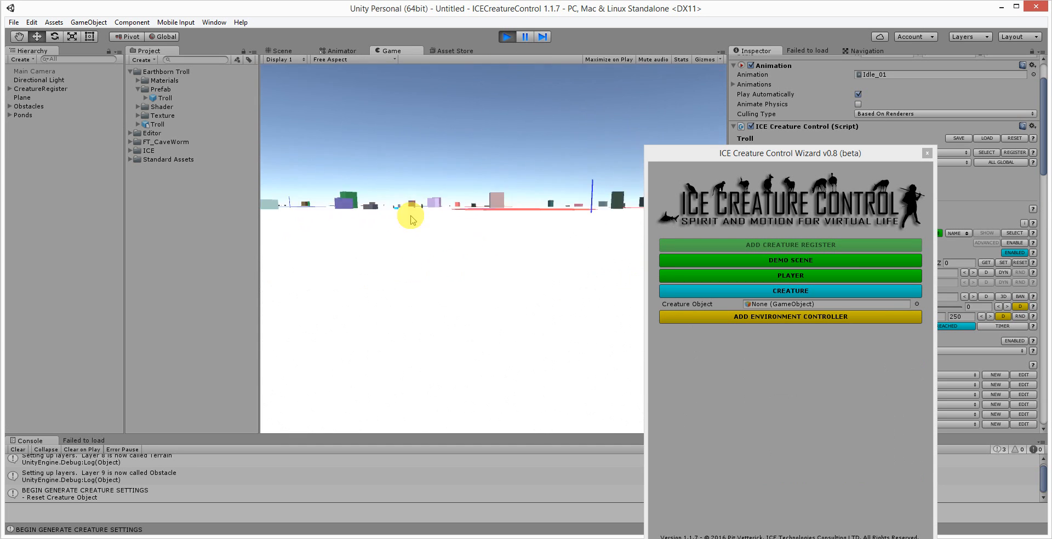
left_click(279, 51)
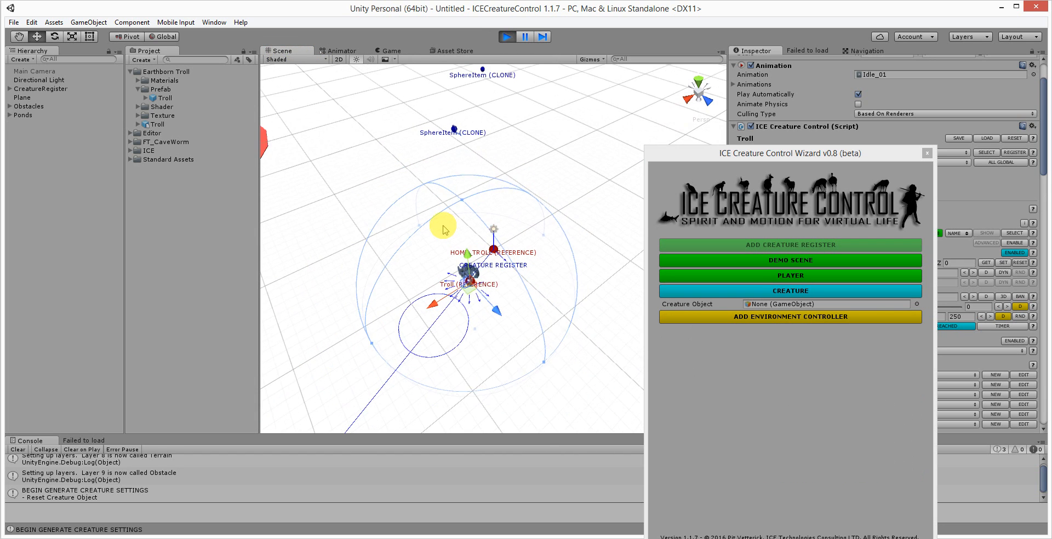
scroll(513, 238, "down", 2)
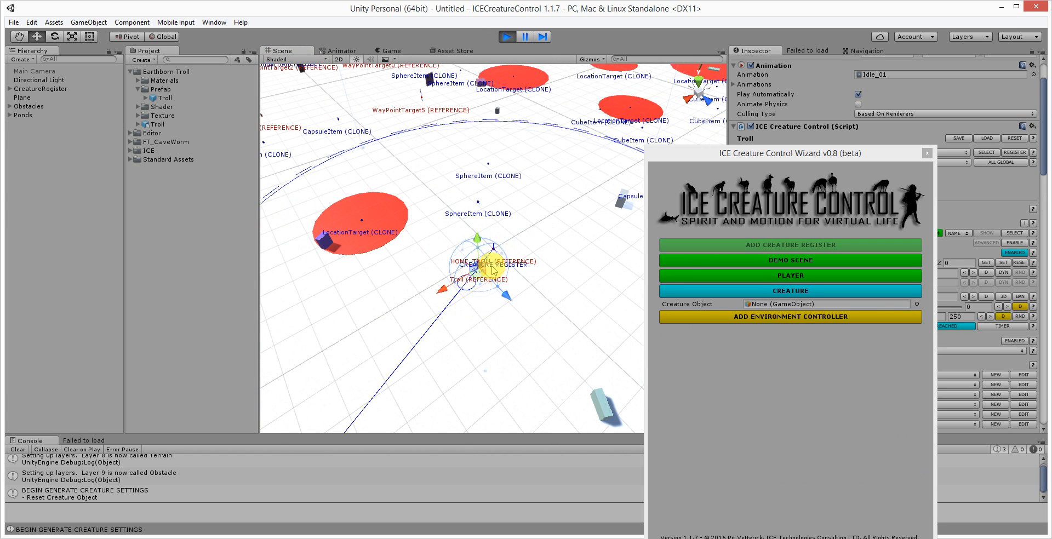
left_click(505, 37)
left_click(505, 37)
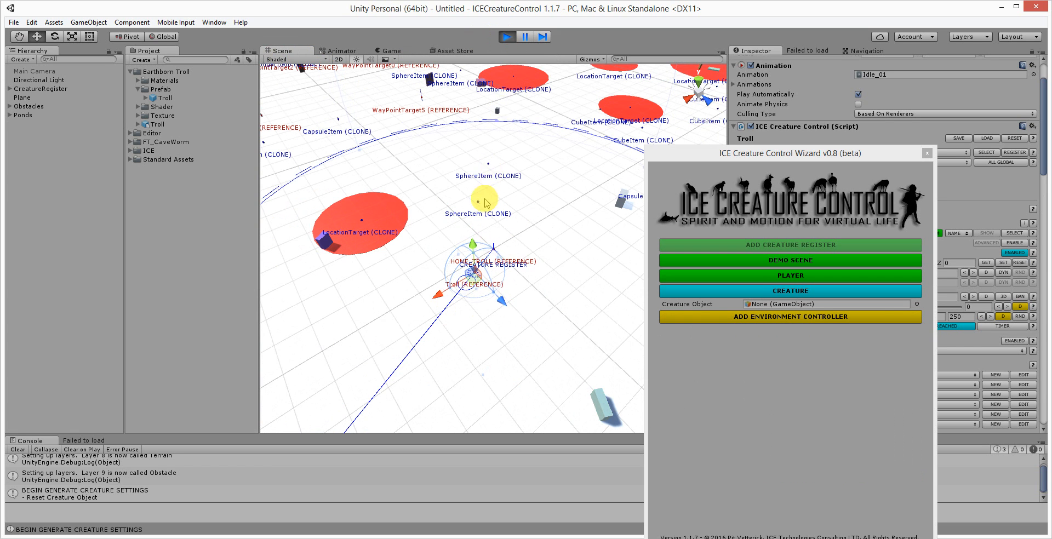
scroll(458, 224, "down", 3)
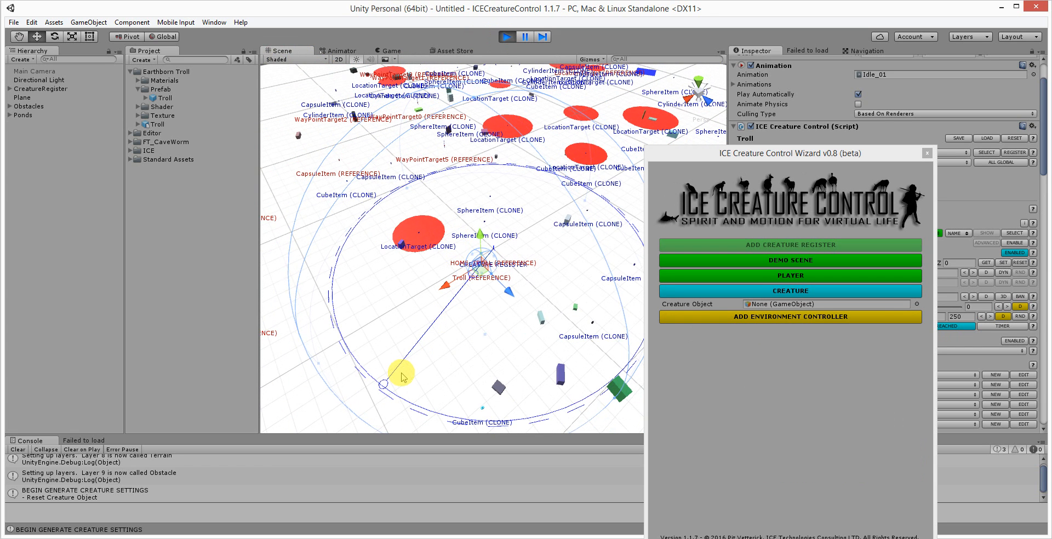
left_click(507, 37)
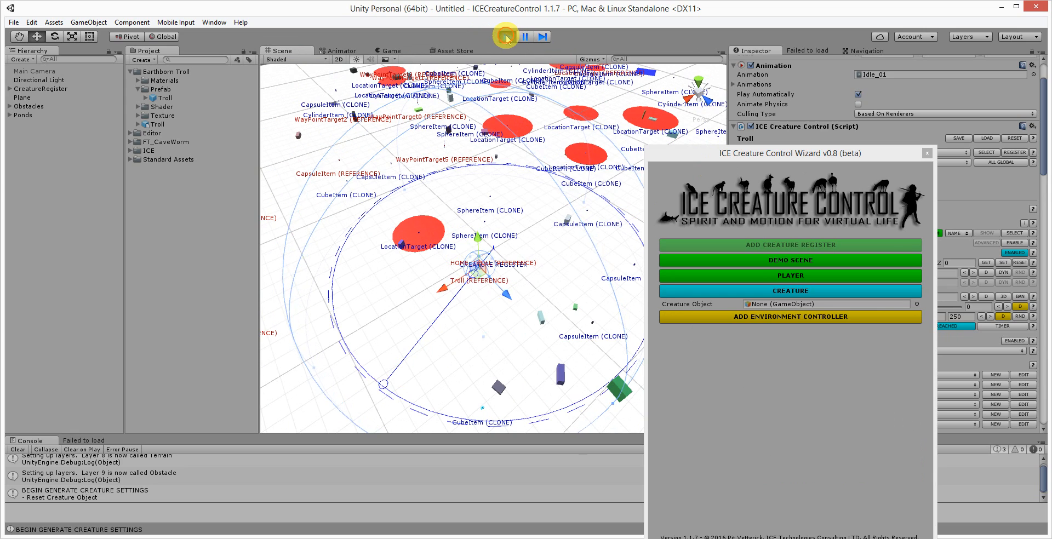
- Assign the CaveWorm prefab from the FT_CaveWorm assets as the wizard's creature object
left_click_drag(715, 154, 468, 89)
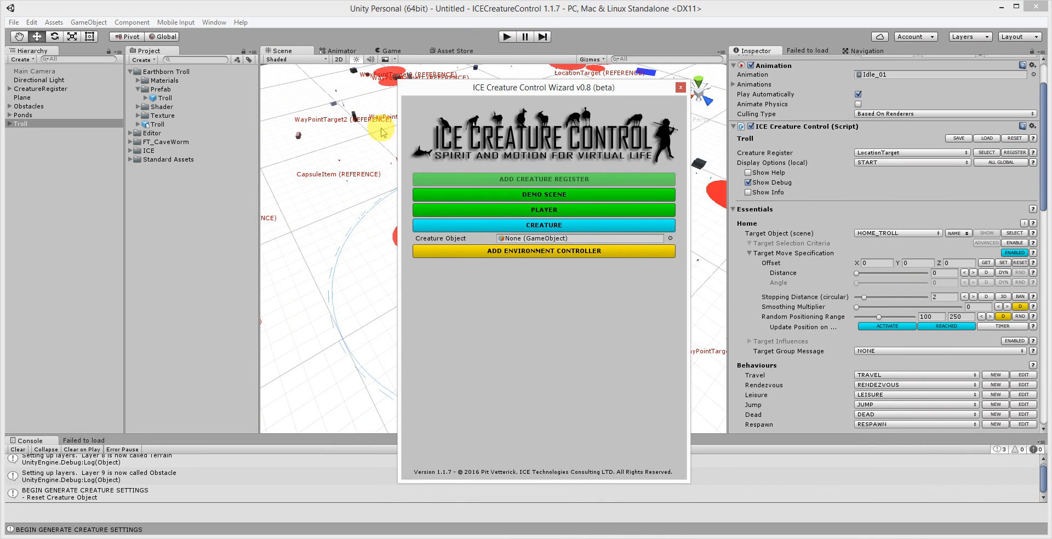
left_click(131, 72)
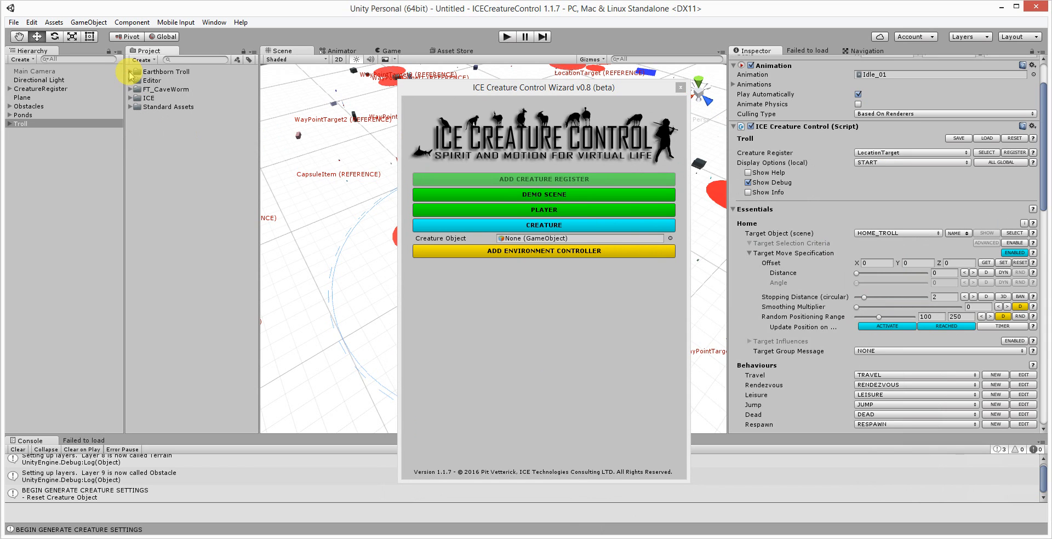
left_click(130, 89)
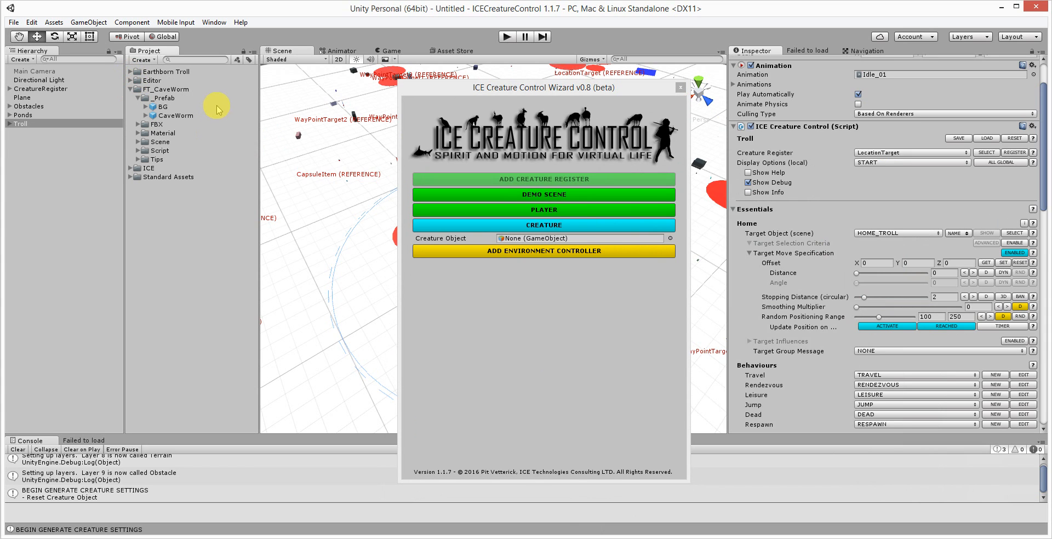
left_click(163, 116)
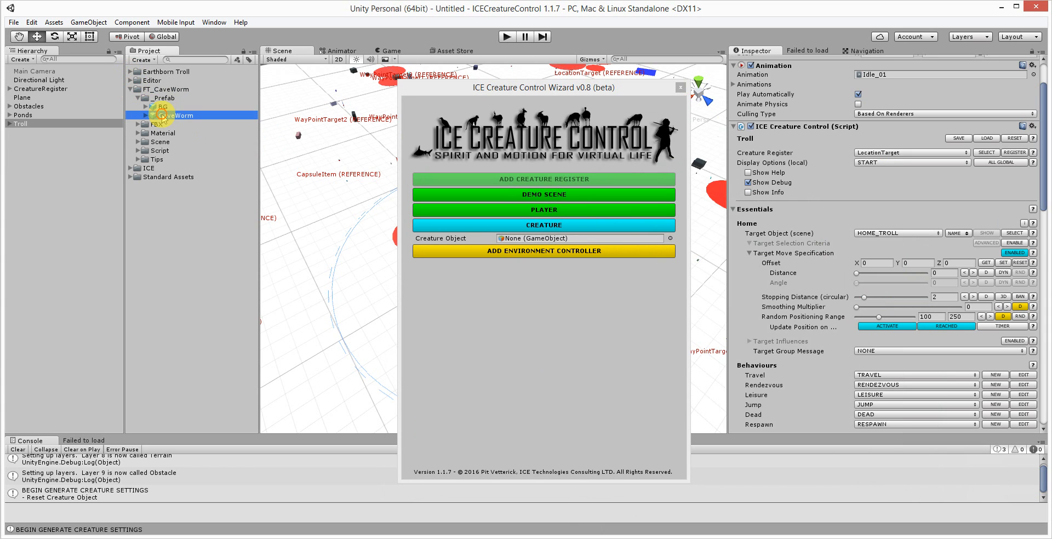
left_click_drag(167, 117, 545, 244)
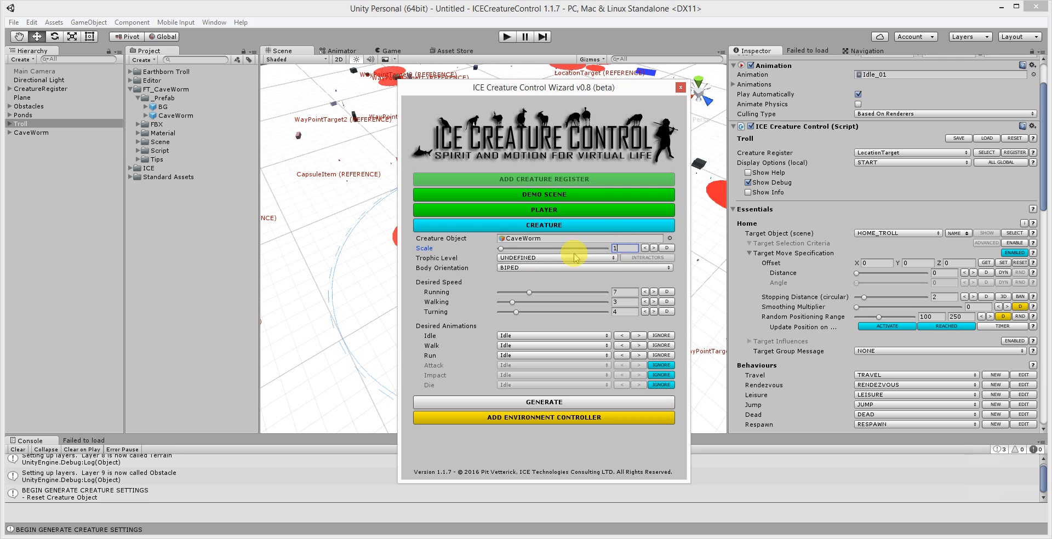
- Set the CaveWorm's trophic level to CARNIVORE, body orientation to QUADRUPED, running speed to 5 and walking speed to 1.5
left_click(530, 260)
left_click(529, 311)
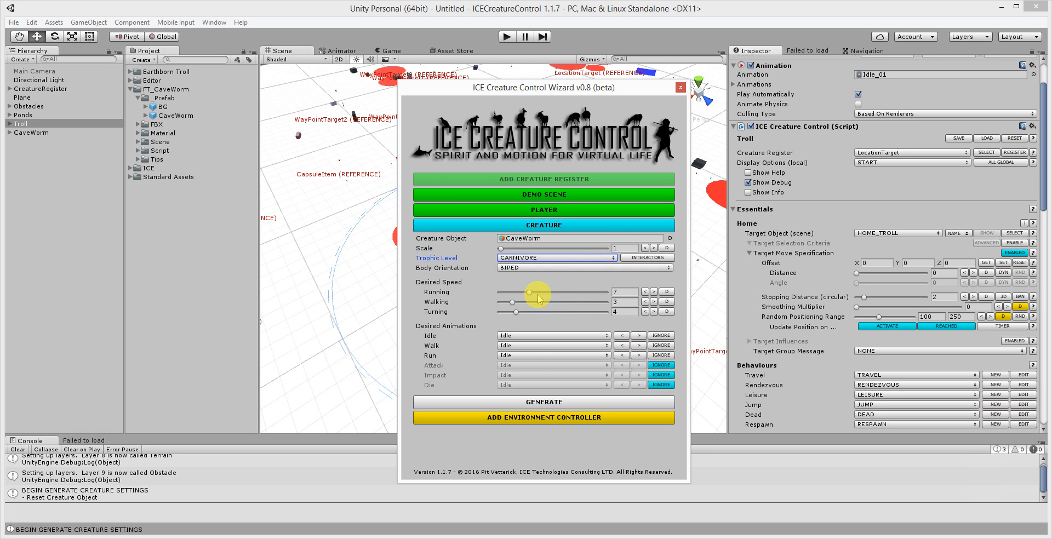
left_click(531, 268)
left_click(526, 302)
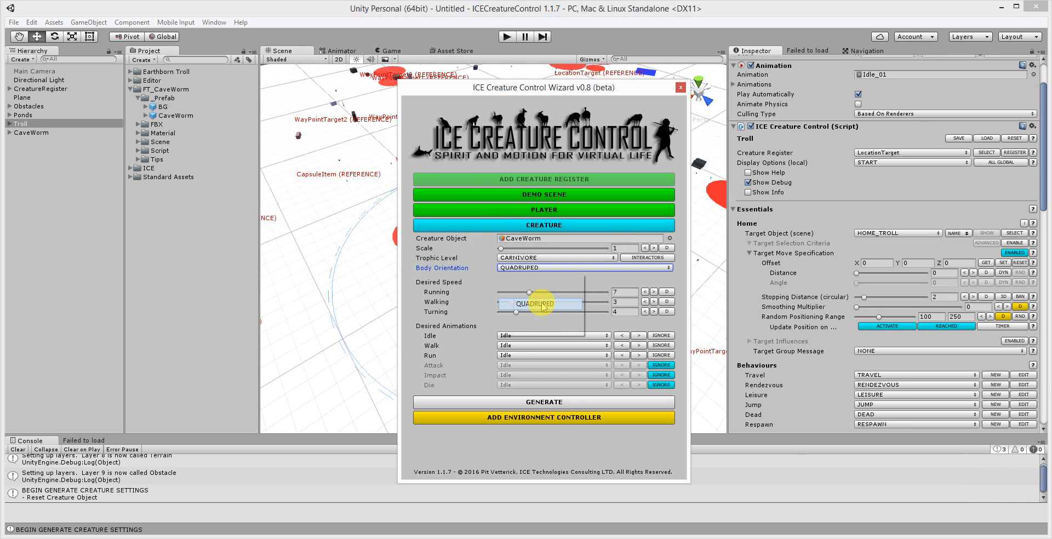
left_click(620, 291)
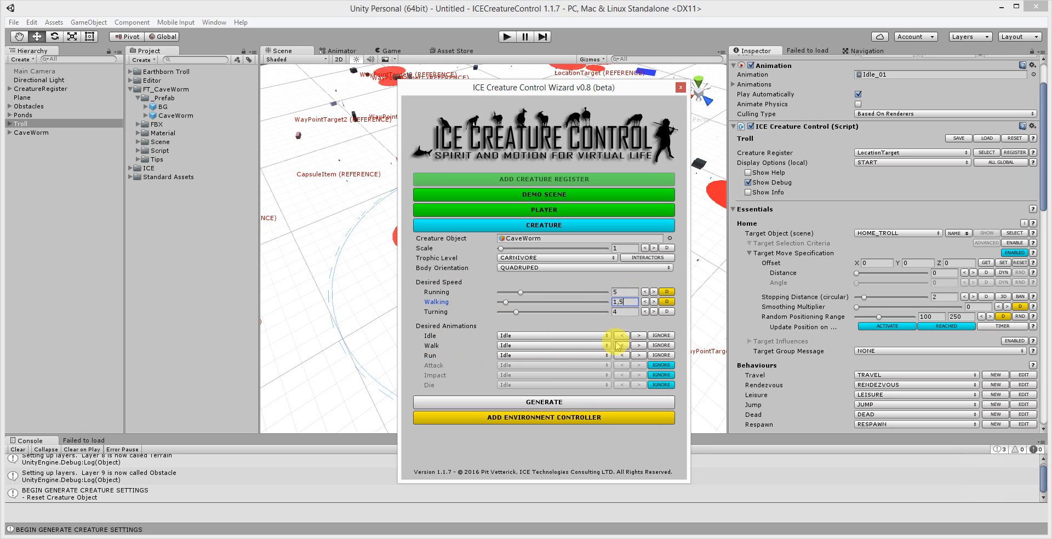
- Stop ignoring the CaveWorm's Attack, Impact and Die animations in the wizard
left_click(671, 366)
left_click(660, 376)
left_click(661, 386)
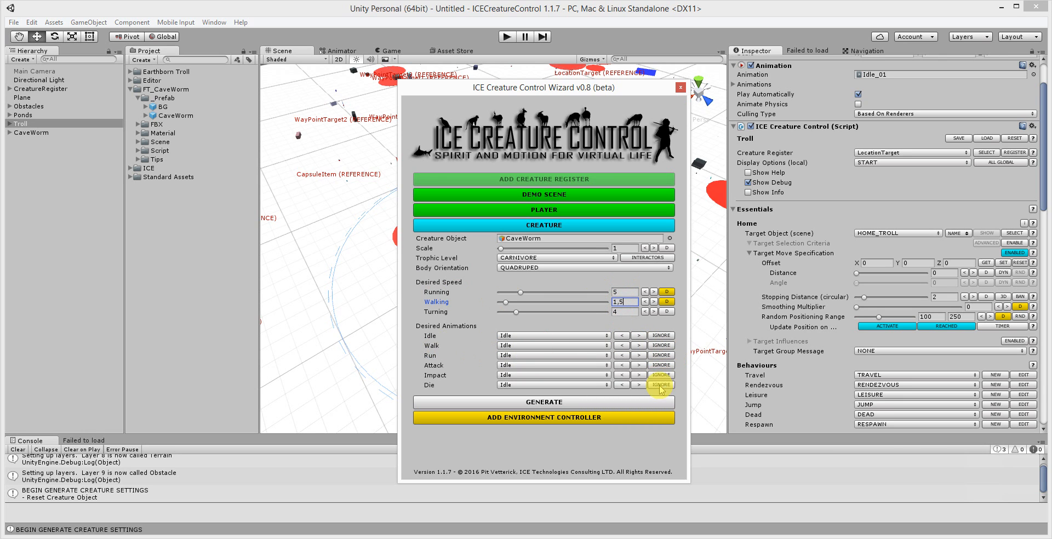
- Assign the Walk clip to the CaveWorm's walk animation and set its run animation to be ignored
left_click(514, 346)
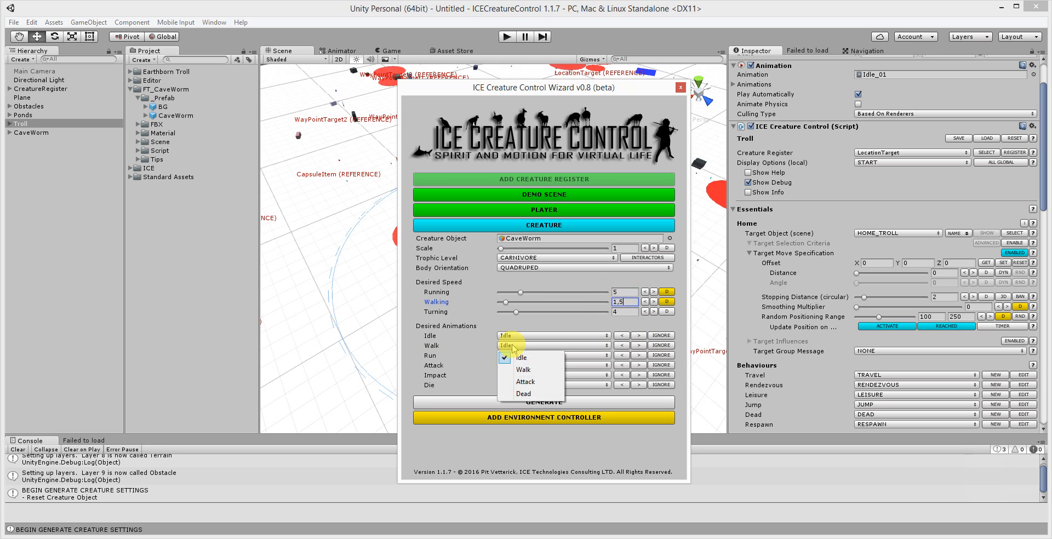
left_click(531, 372)
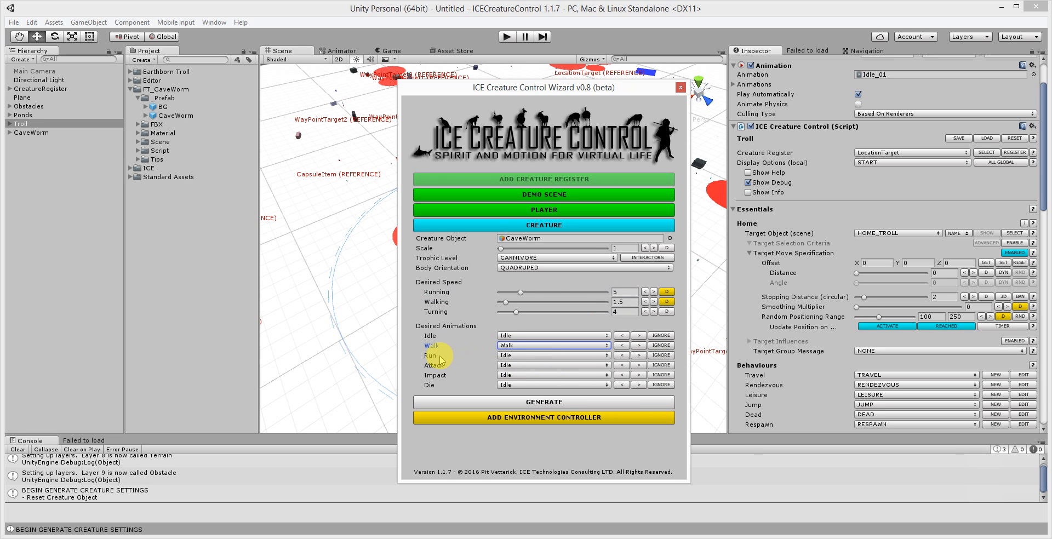
left_click(511, 356)
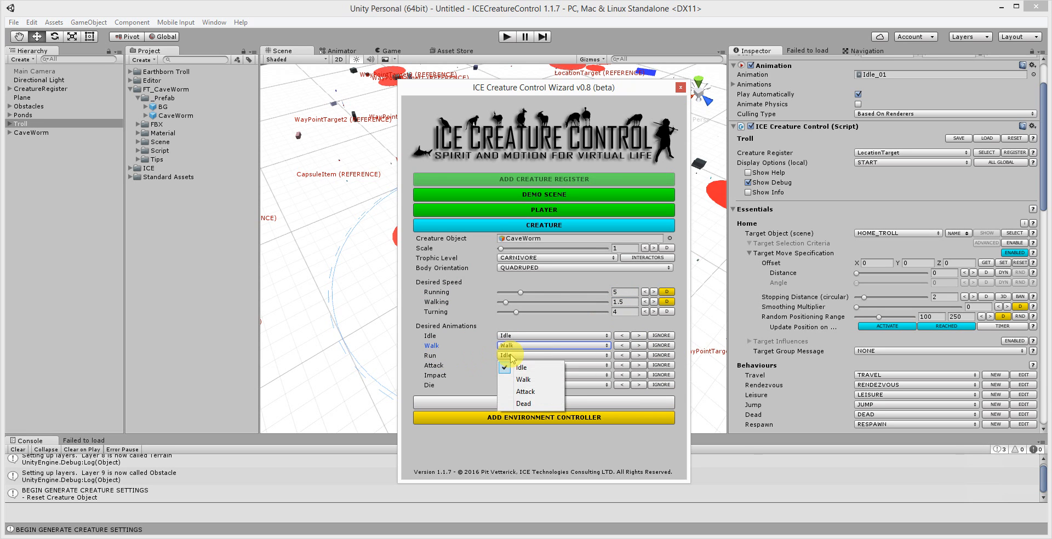
left_click(658, 355)
left_click(655, 357)
- Assign the Attack clip to the attack animation, ignore the impact animation, and assign the Dead clip to the die animation
left_click(514, 365)
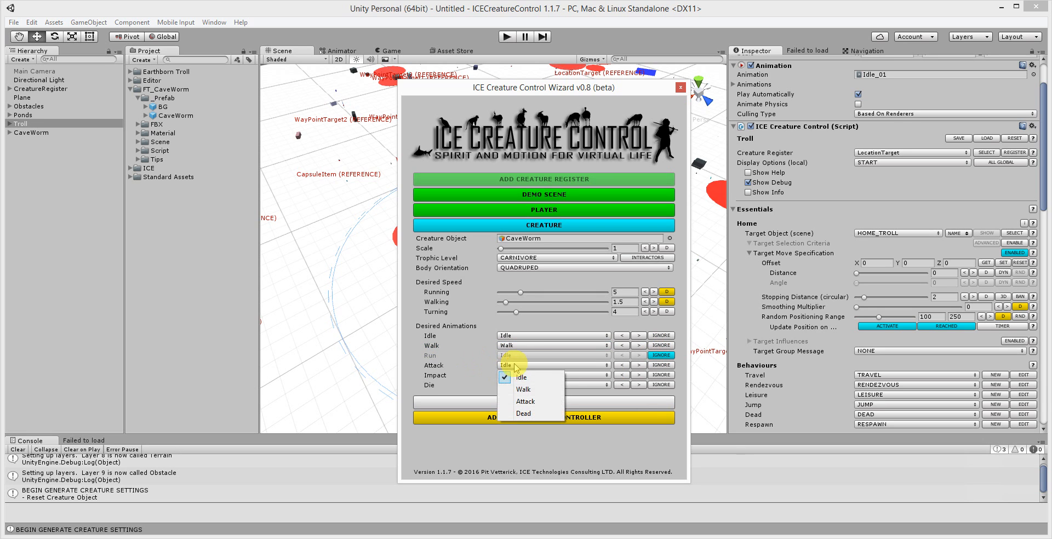
left_click(535, 402)
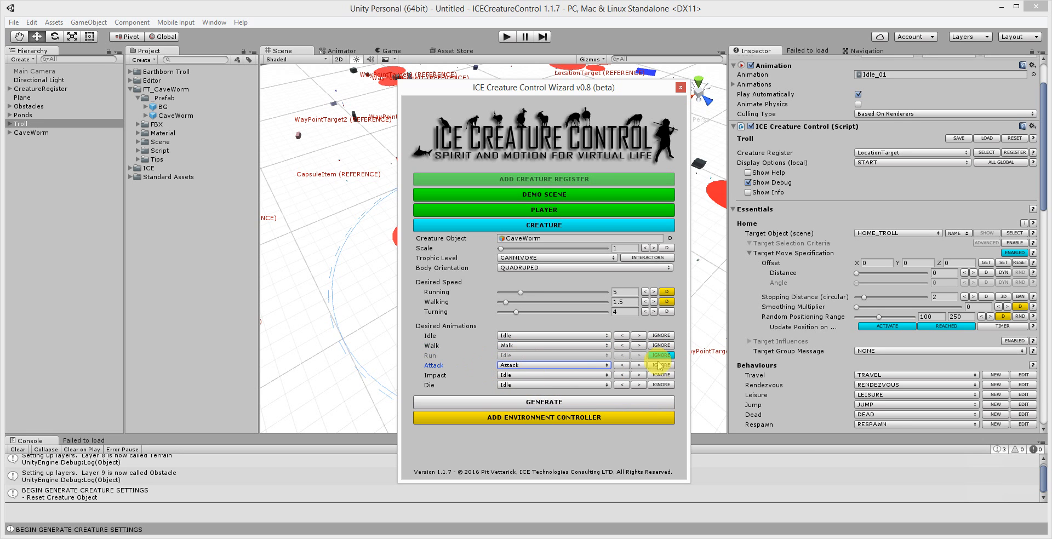
left_click(514, 376)
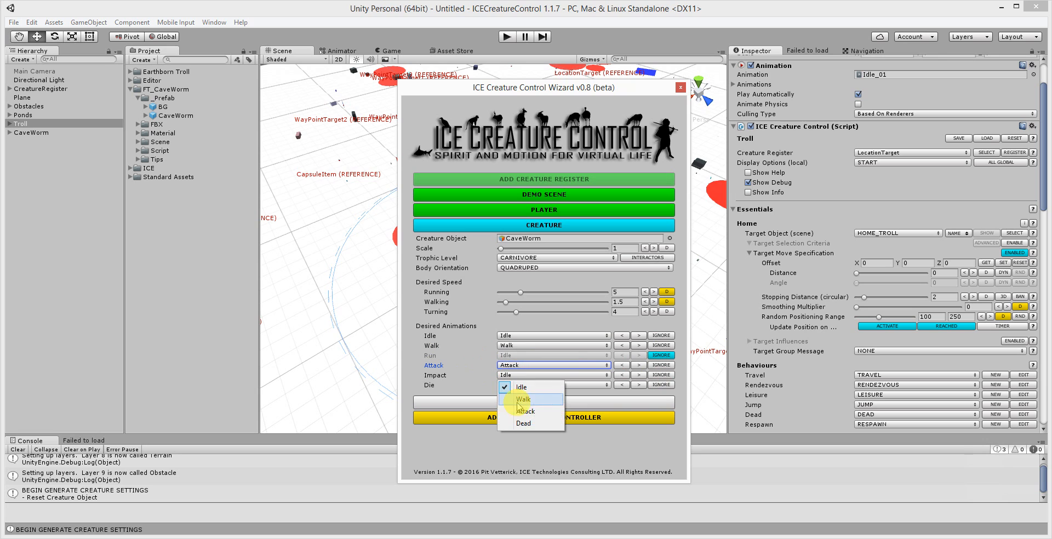
left_click(668, 375)
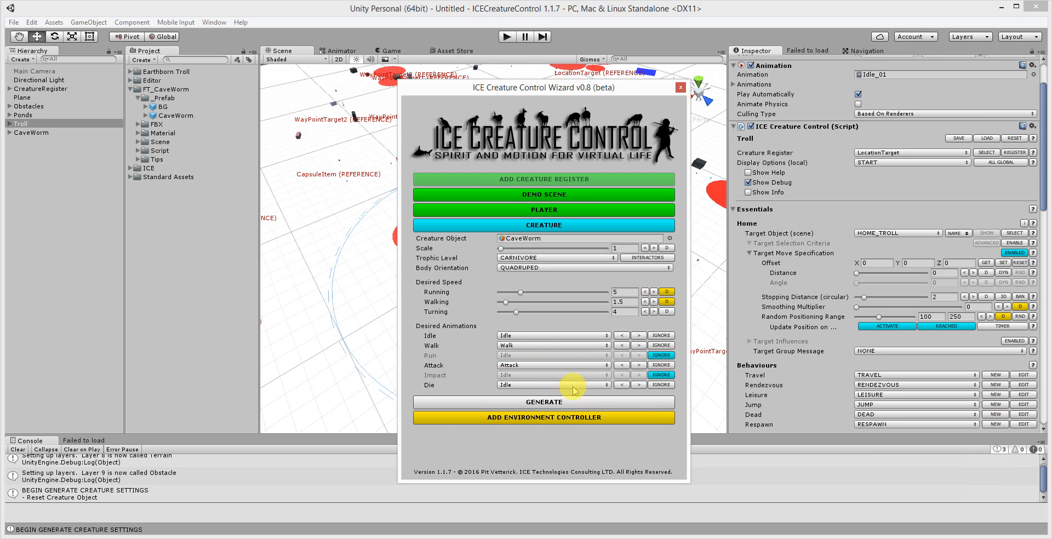
left_click(608, 385)
left_click(534, 431)
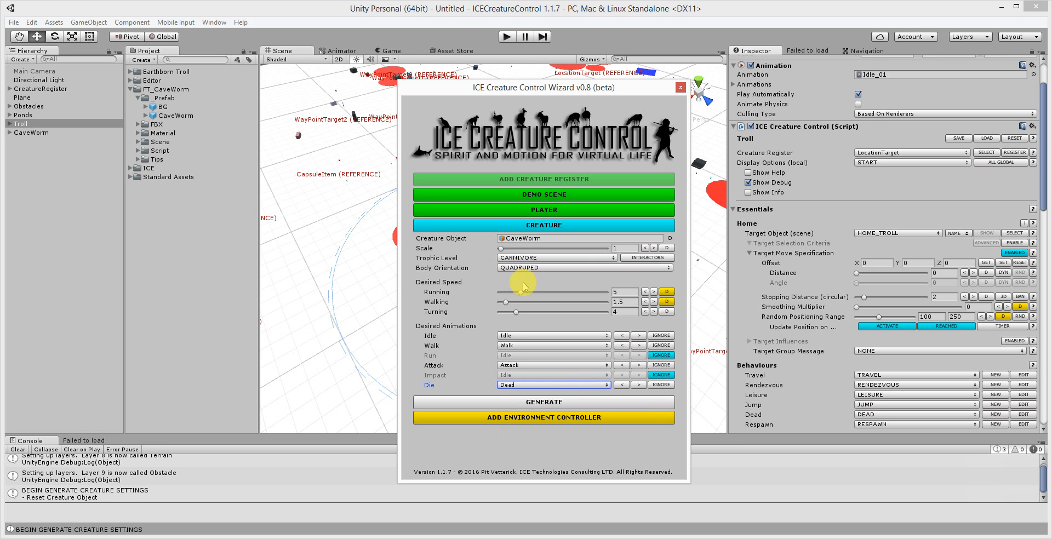
- Select the CaveWorm, generate its creature settings with the wizard, and review the resulting component settings
left_click(32, 133)
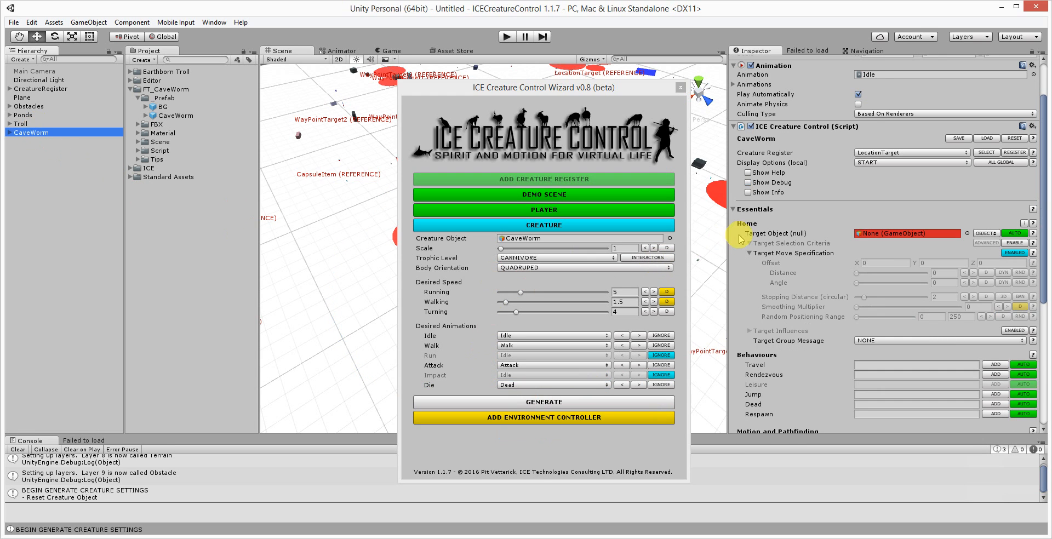
scroll(802, 235, "down", 2)
scroll(822, 230, "down", 2)
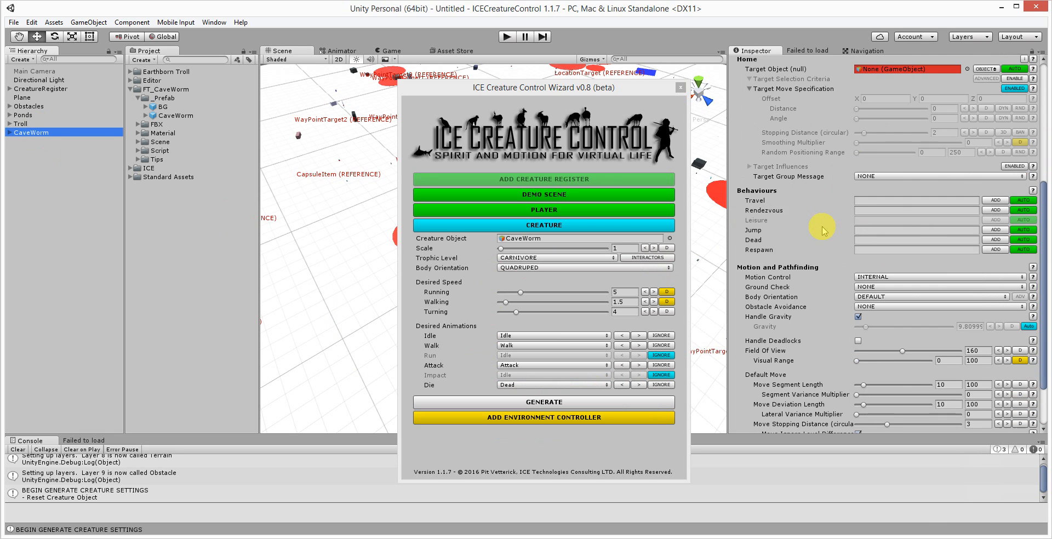
scroll(822, 230, "up", 2)
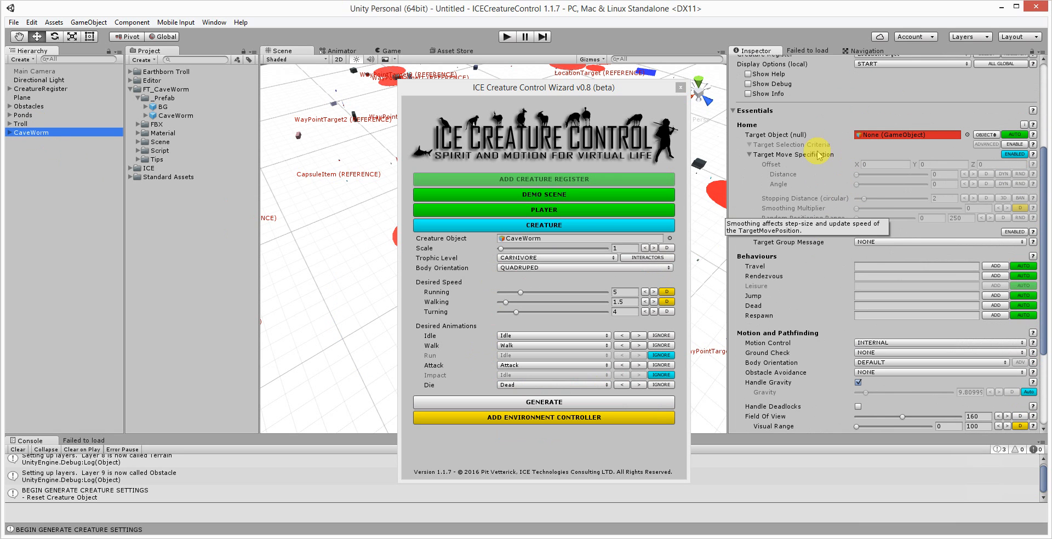
left_click(562, 403)
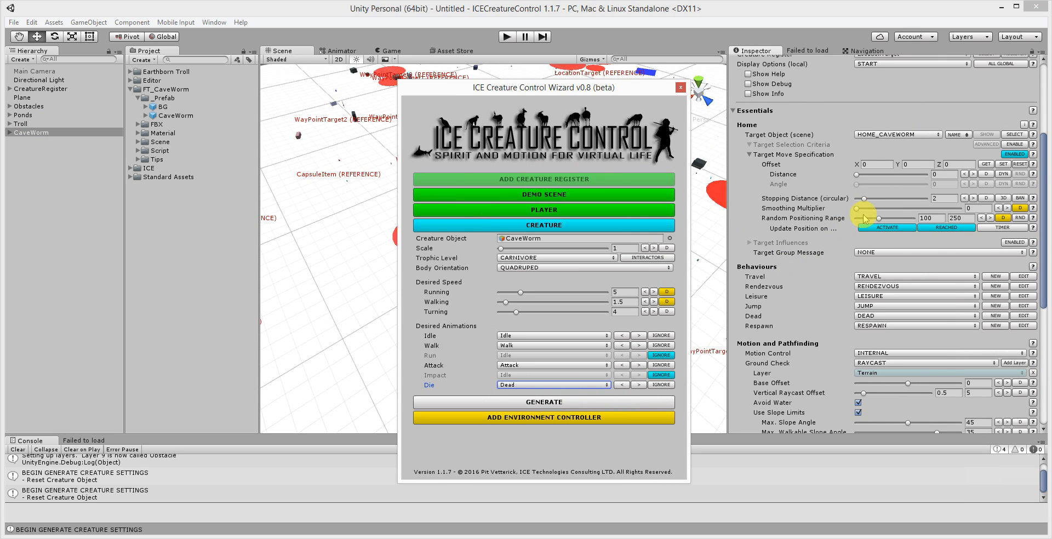
scroll(866, 222, "down", 3)
scroll(822, 299, "up", 5)
- Review the CreatureRegister's reference objects and display them sorted by groups
left_click_drag(588, 87, 512, 95)
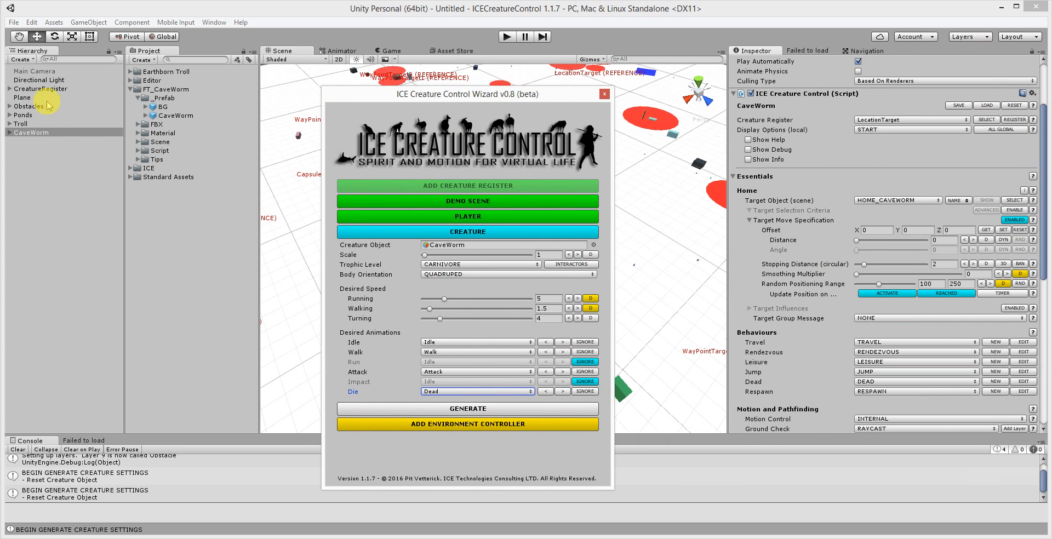
left_click(30, 89)
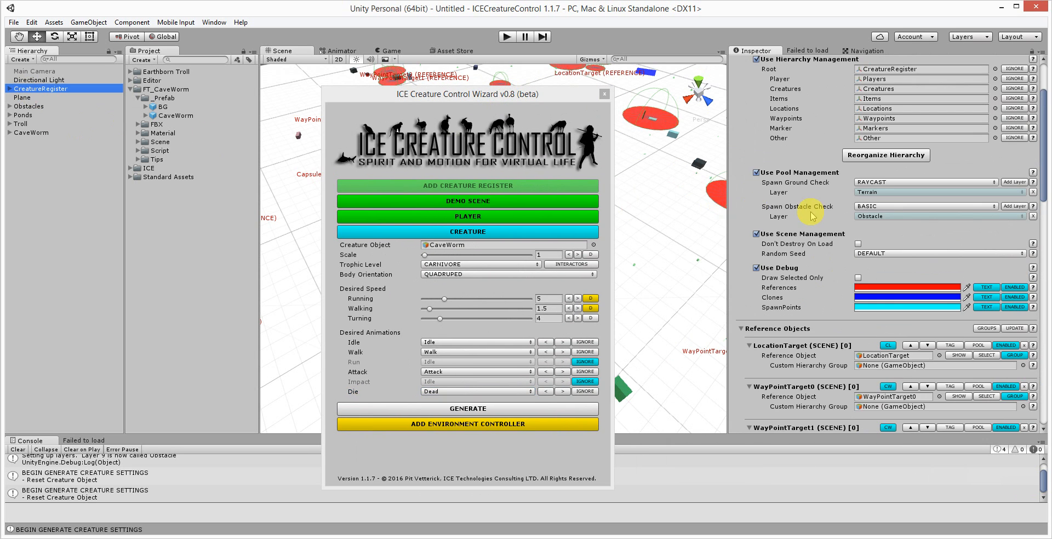
scroll(795, 217, "down", 15)
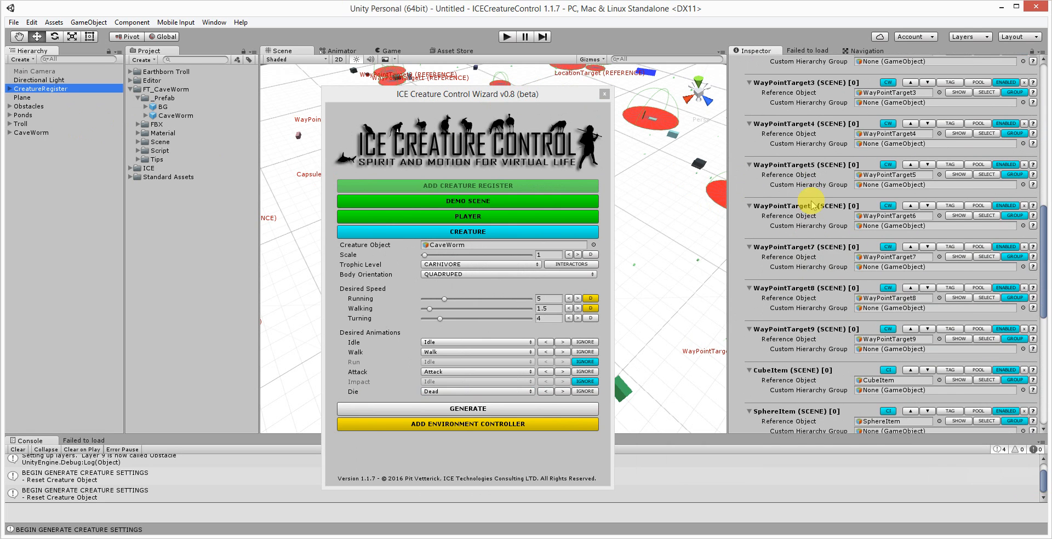
scroll(817, 225, "down", 7)
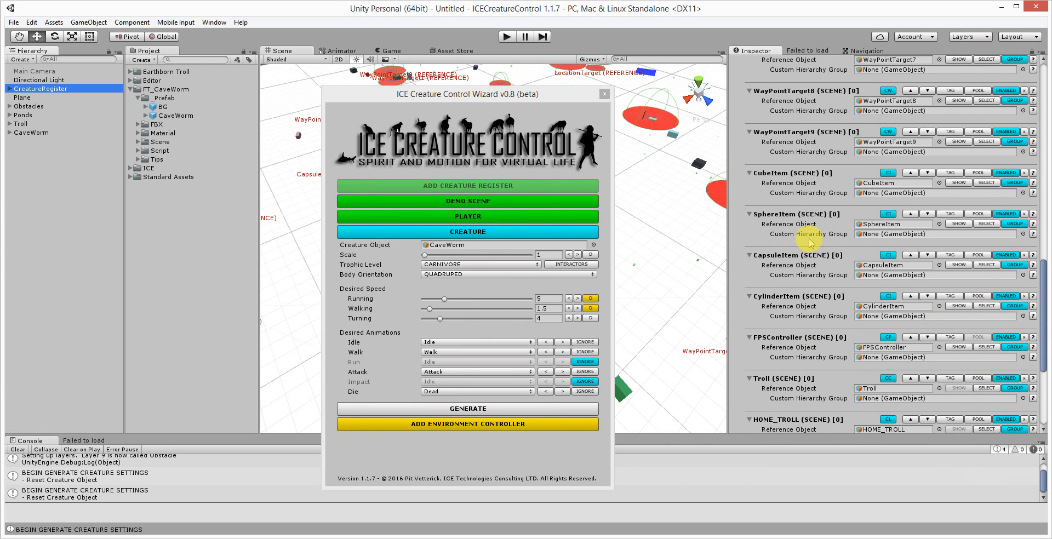
scroll(816, 253, "up", 18)
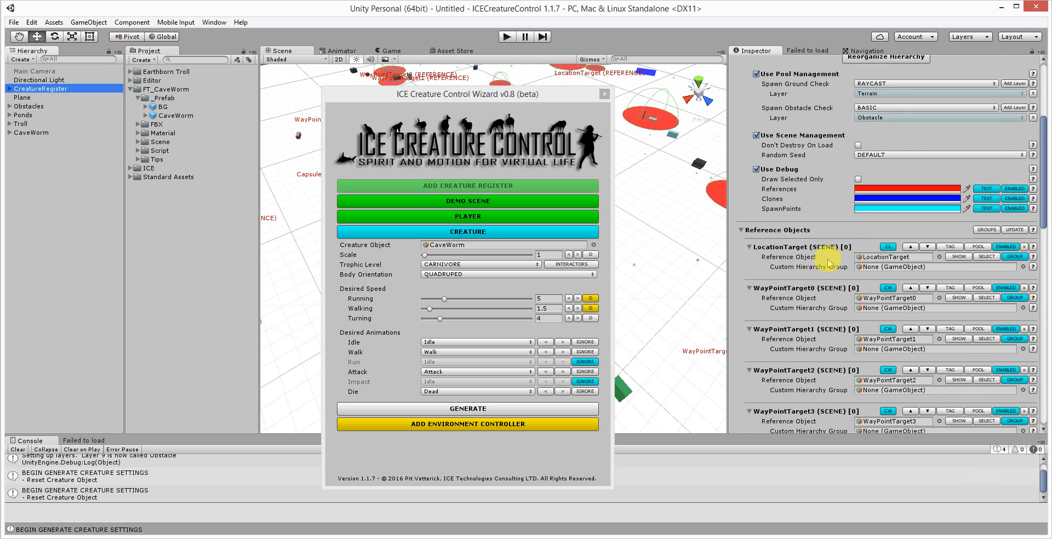
scroll(828, 263, "up", 2)
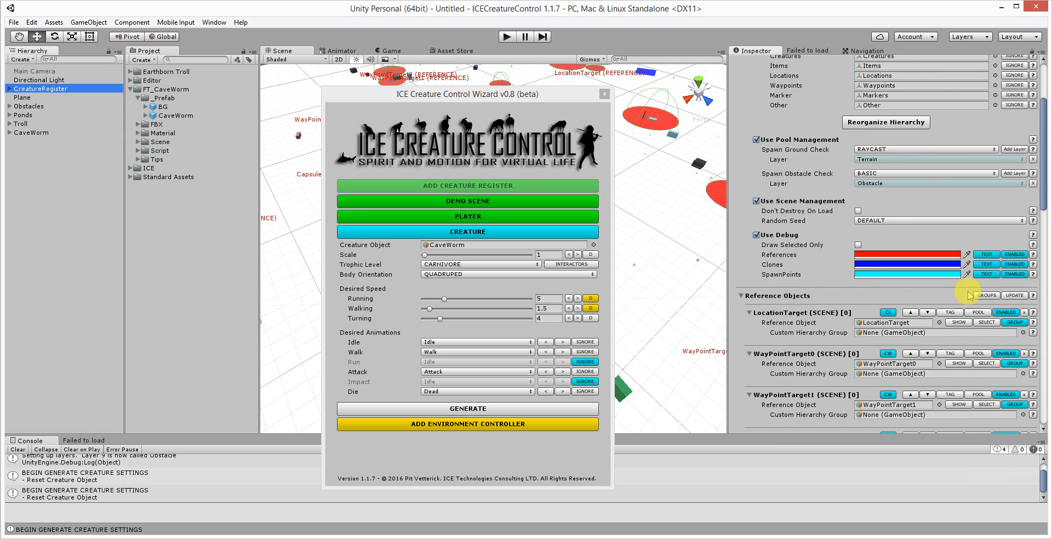
scroll(773, 288, "down", 4)
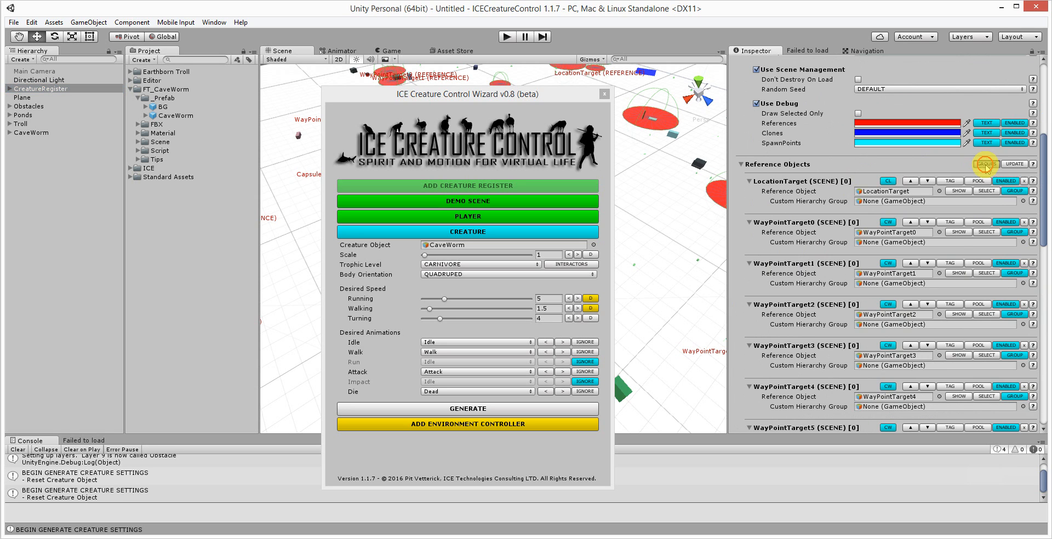
left_click(986, 164)
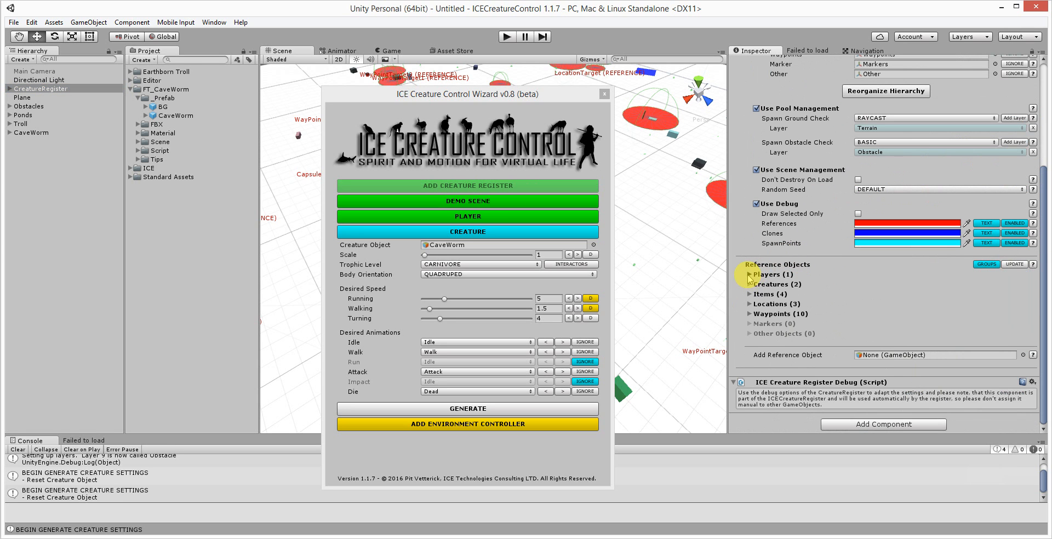
- Examine the register's Players, Creatures, Items, Locations and Waypoints reference groups
left_click(749, 275)
left_click(750, 275)
left_click(750, 285)
left_click(750, 285)
left_click(749, 294)
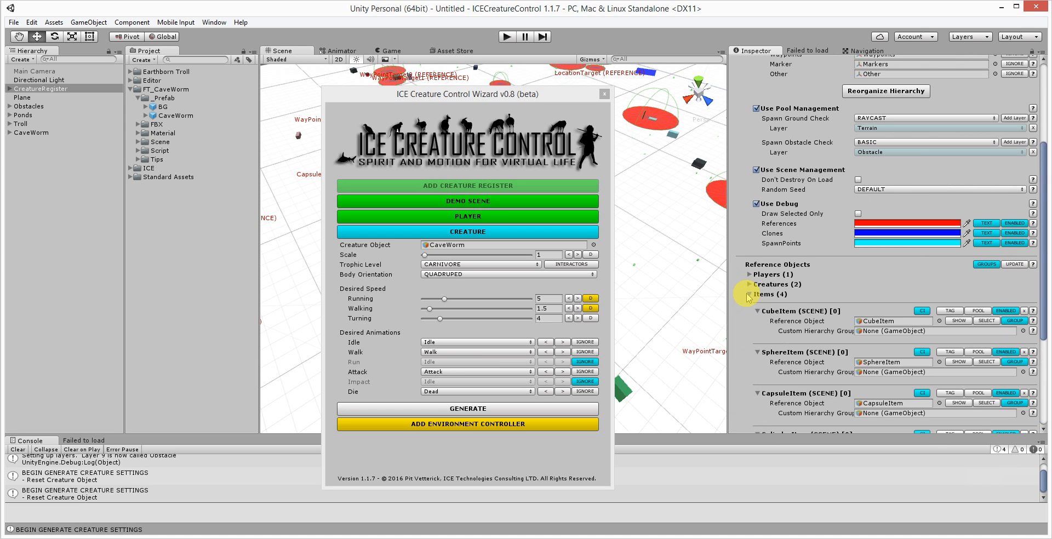
scroll(737, 303, "down", 3)
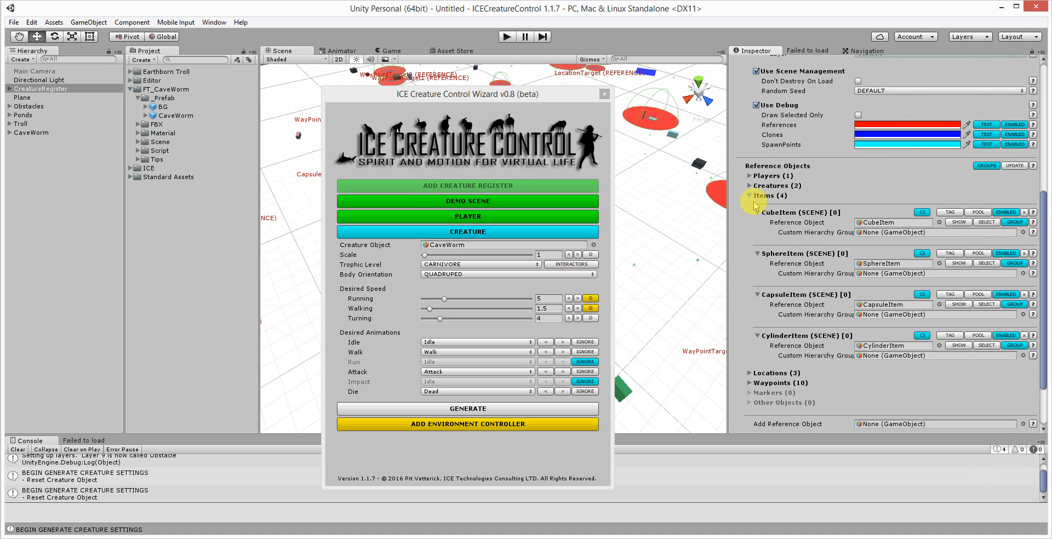
left_click(750, 195)
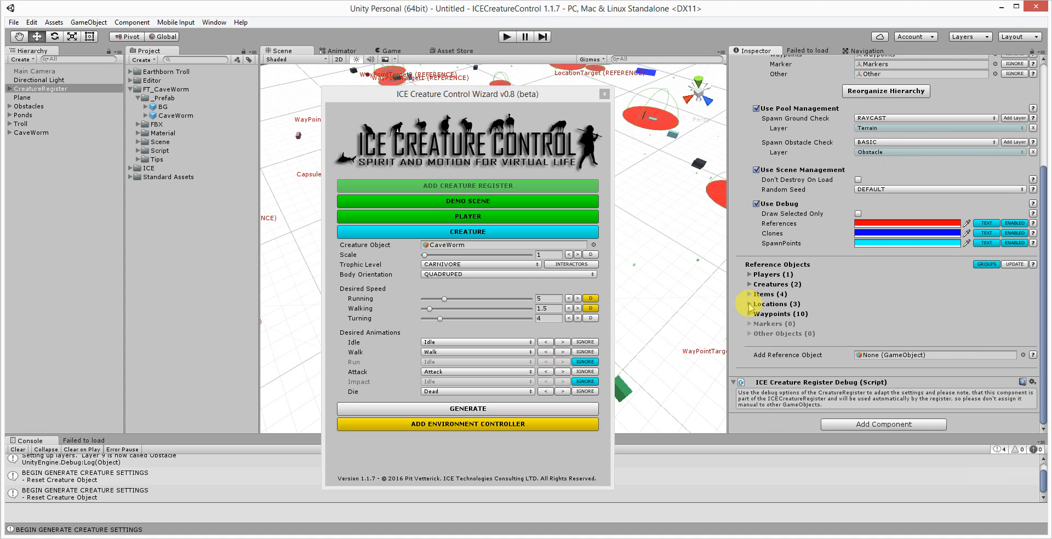
left_click(749, 304)
scroll(755, 219, "down", 4)
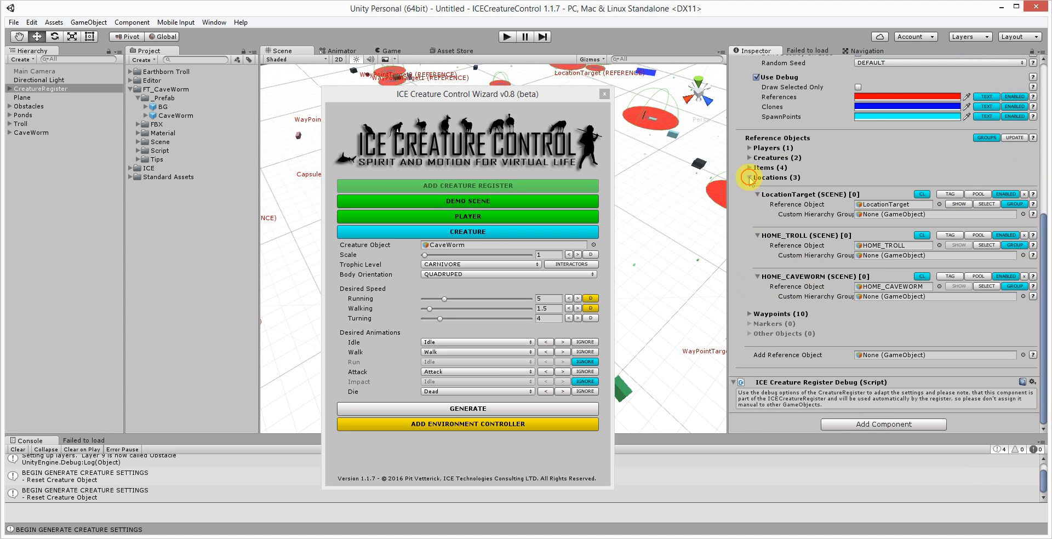
left_click(749, 177)
left_click(749, 314)
scroll(804, 284, "down", 4)
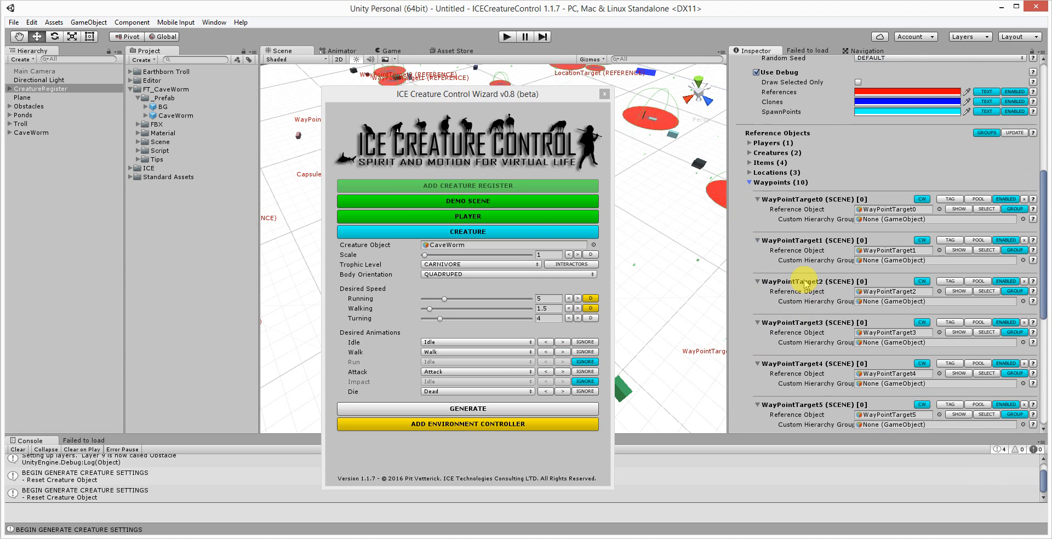
scroll(805, 285, "down", 2)
scroll(806, 282, "up", 2)
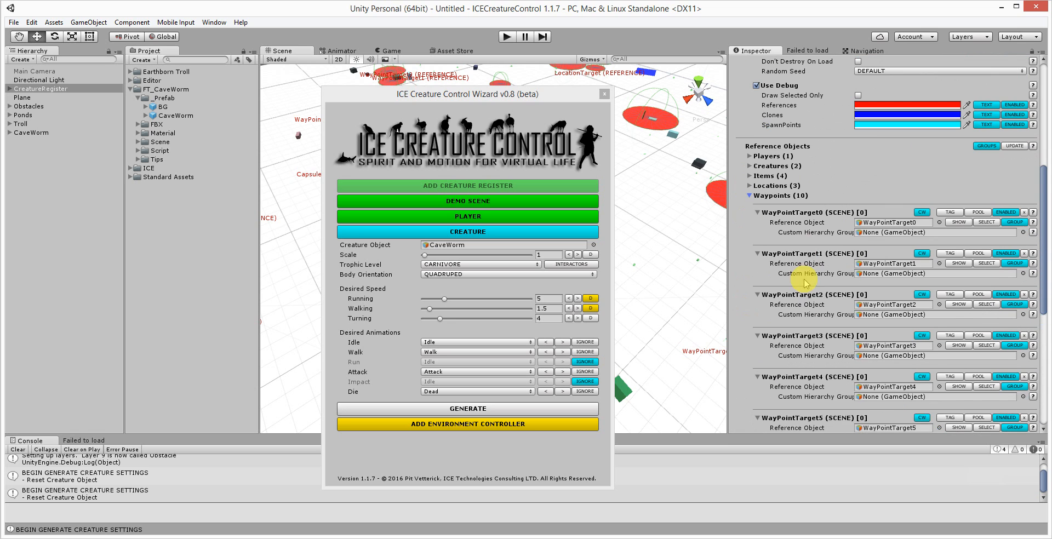
- Set the CaveWorm's creature control display options to MENU and show only its Interaction section
left_click(750, 196)
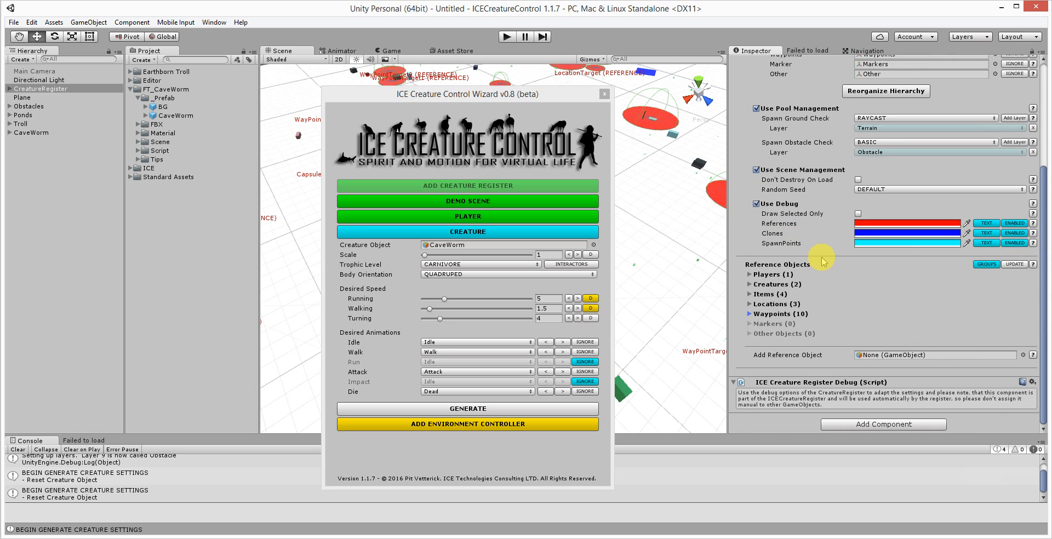
scroll(811, 266, "up", 3)
left_click(28, 133)
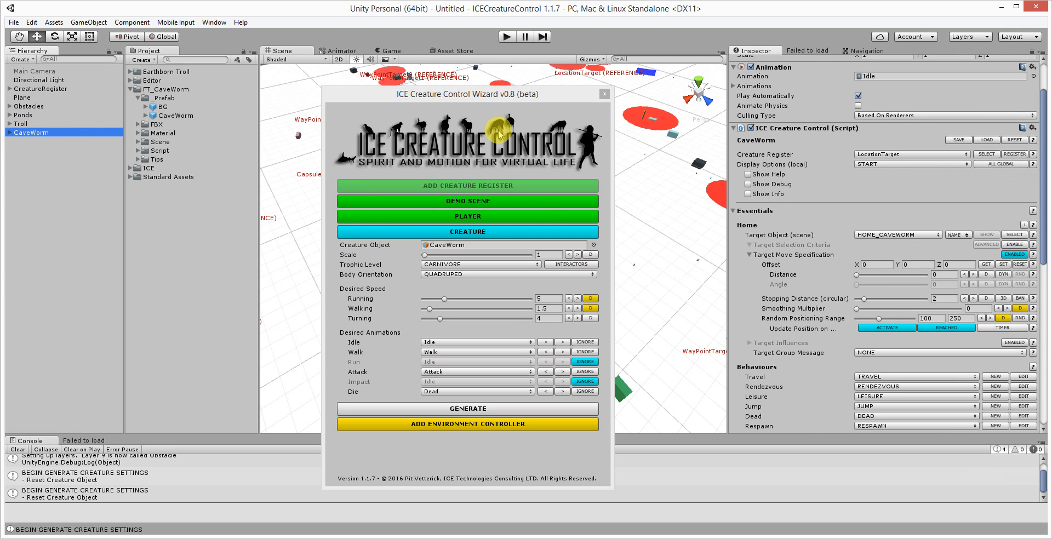
scroll(814, 187, "down", 2)
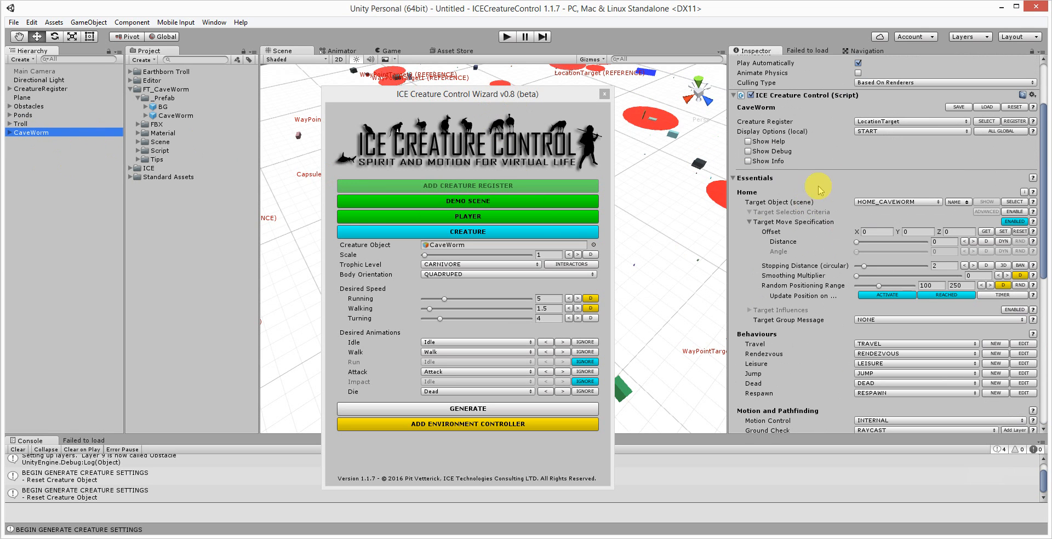
left_click(877, 131)
left_click(892, 180)
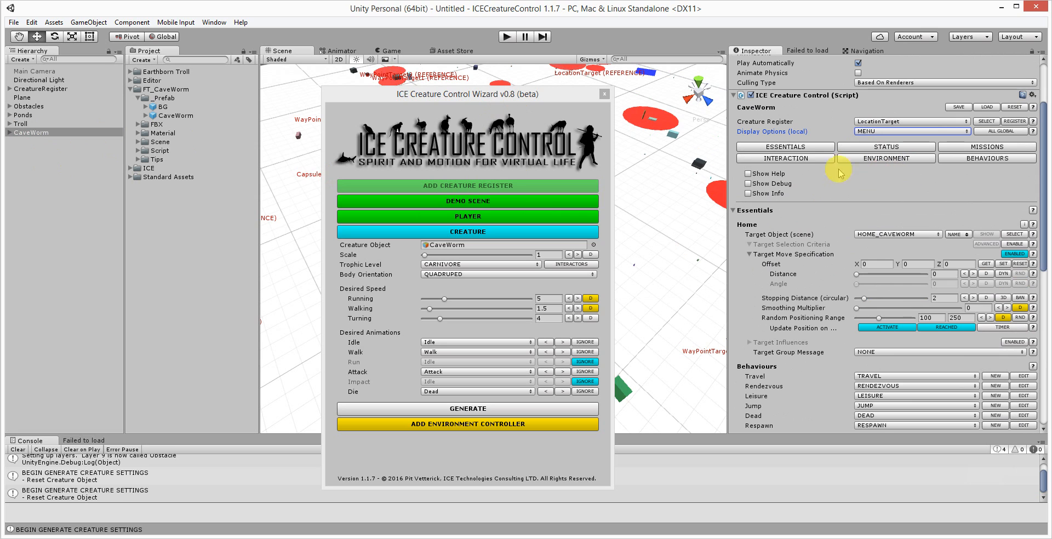
left_click(805, 161)
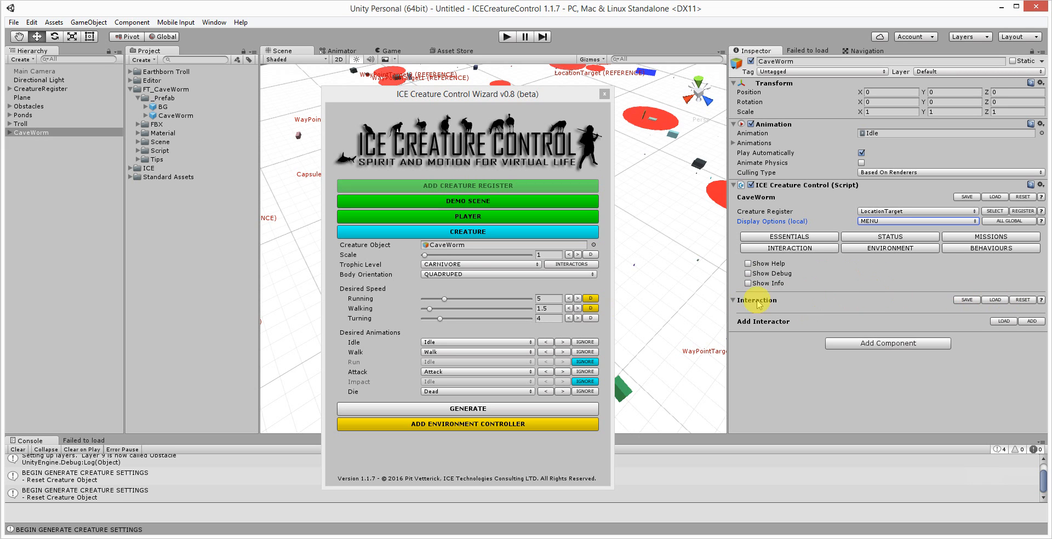
- Enable interactors for the CaveWorm in the wizard, regenerate its settings, and review the generated interaction rules
left_click_drag(485, 102, 508, 89)
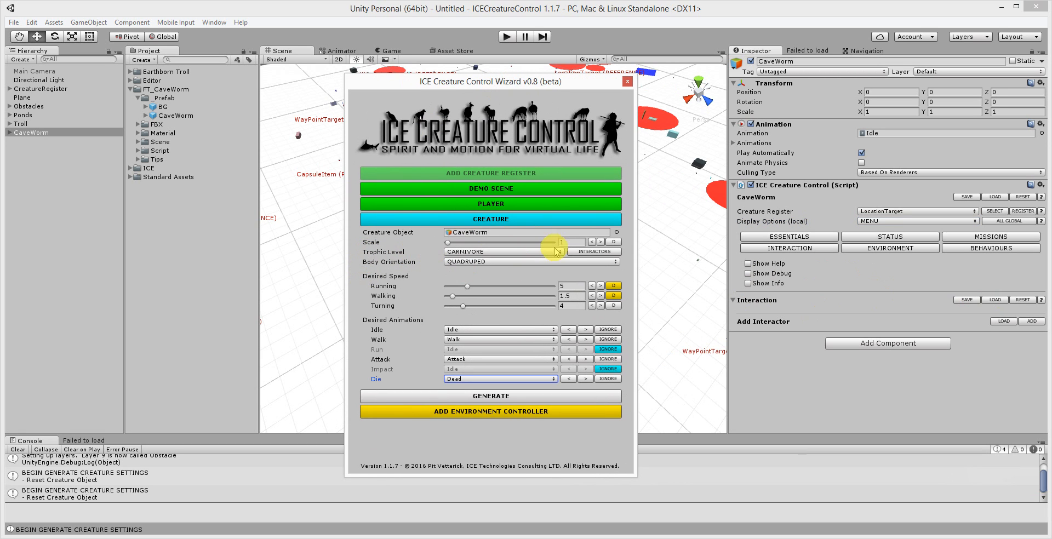
left_click(618, 253)
left_click(501, 399)
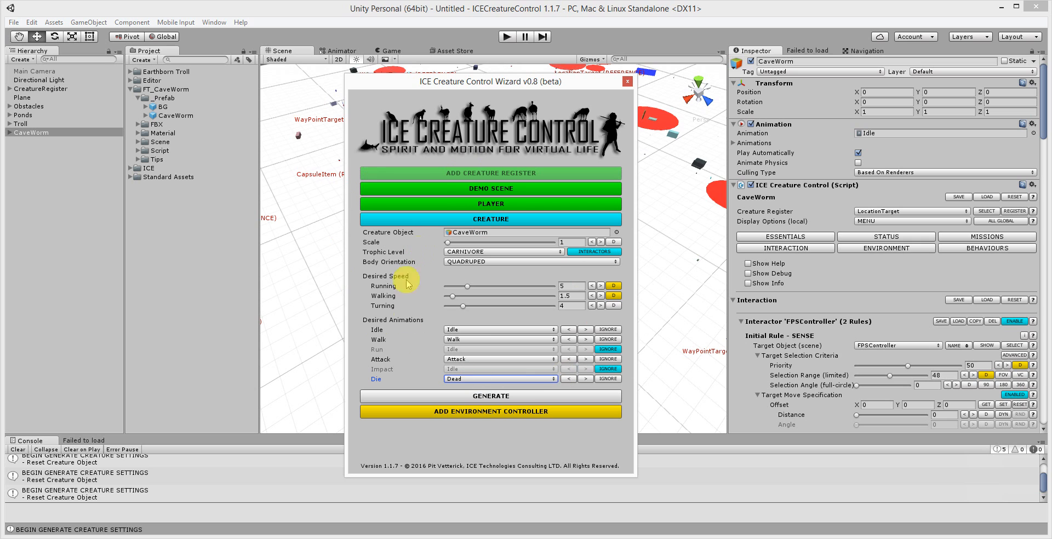
scroll(871, 253, "down", 4)
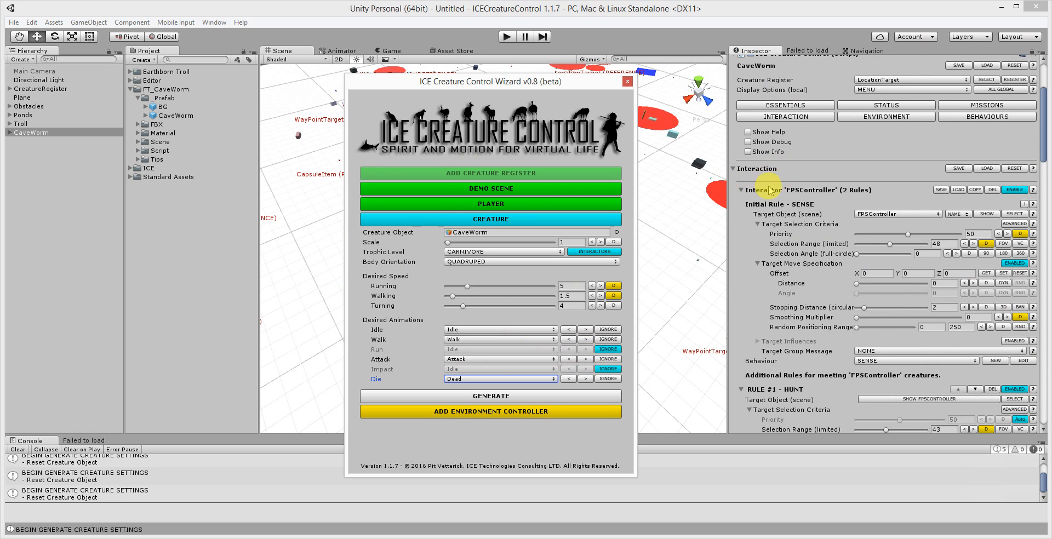
scroll(816, 207, "down", 2)
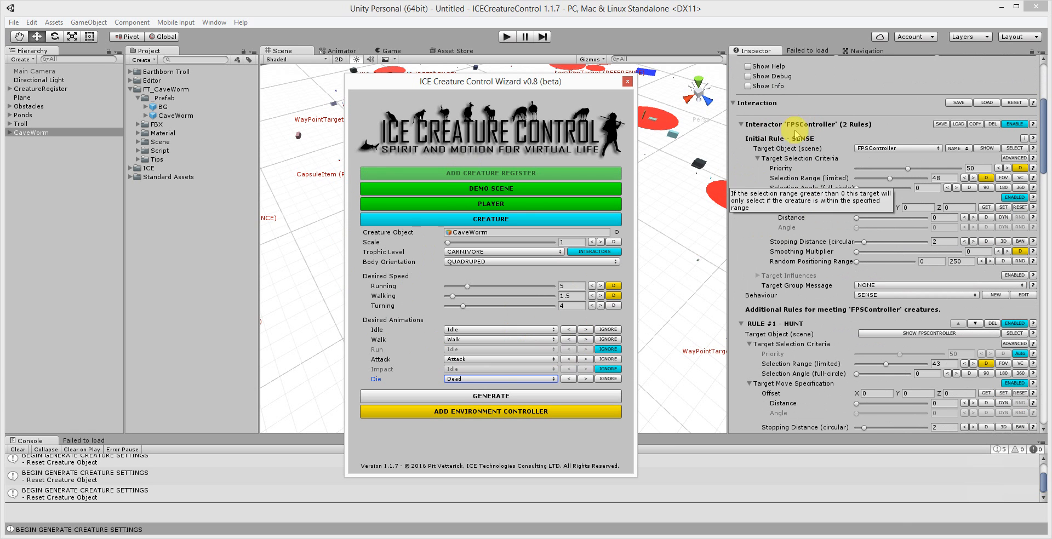
- Disable the Troll and CaveWorm interactors in the CaveWorm's interaction settings and collapse the interactor entries
left_click(742, 125)
left_click(741, 142)
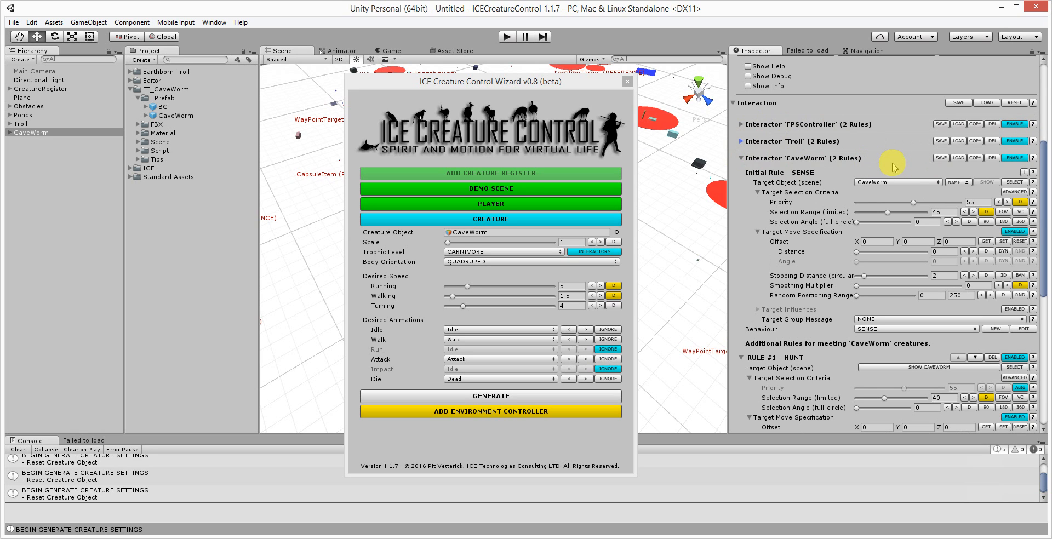
left_click(1015, 158)
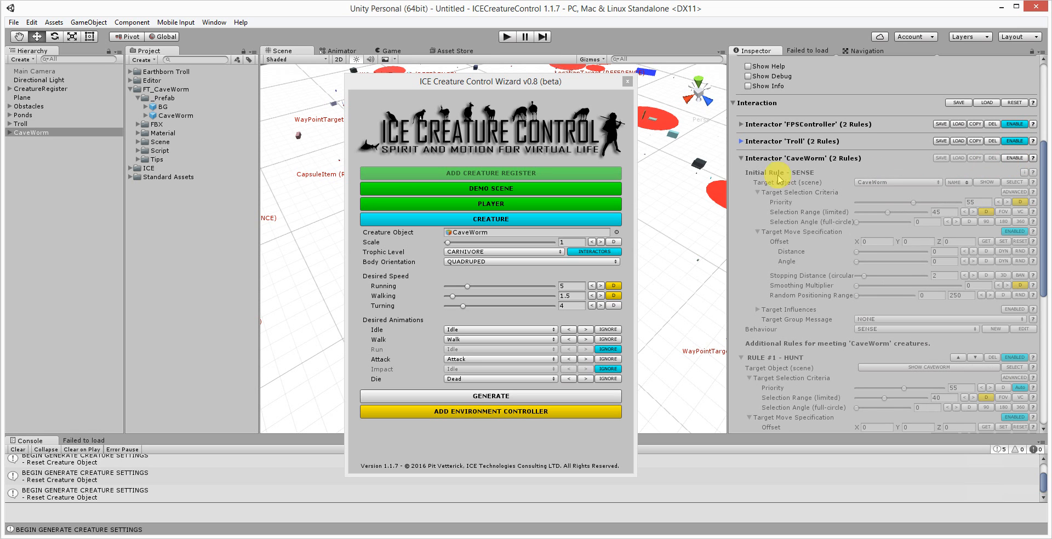
left_click(741, 158)
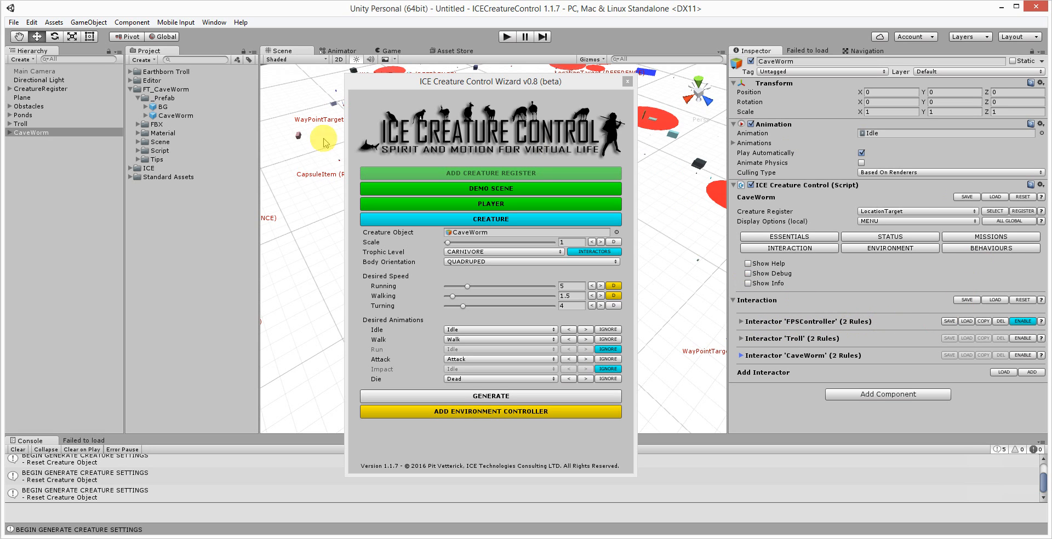
- Enable pooling for the CaveWorm reference in the CreatureRegister with a maximum of 50 spawn objects
left_click(31, 90)
scroll(789, 230, "down", 5)
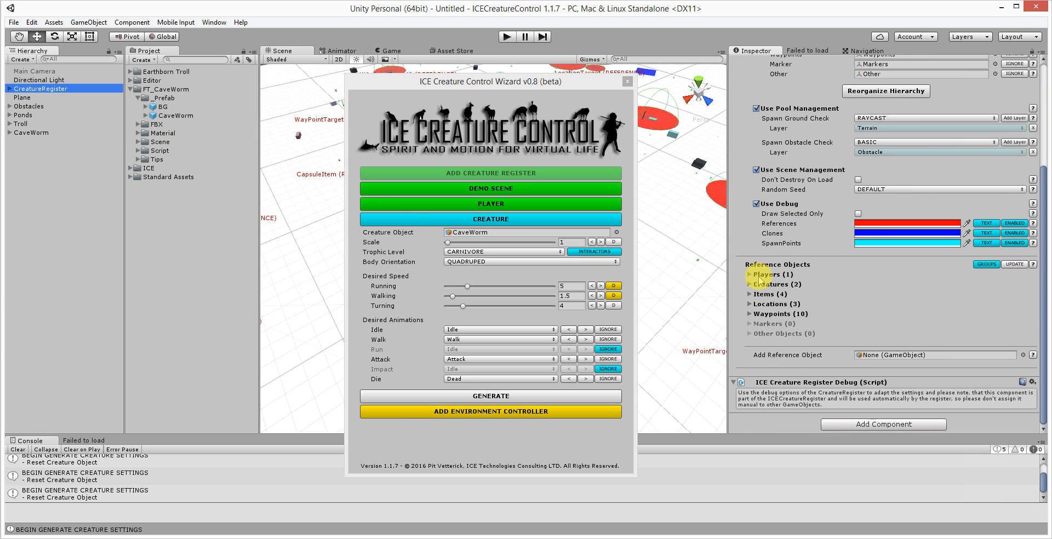
left_click(750, 284)
scroll(790, 247, "down", 3)
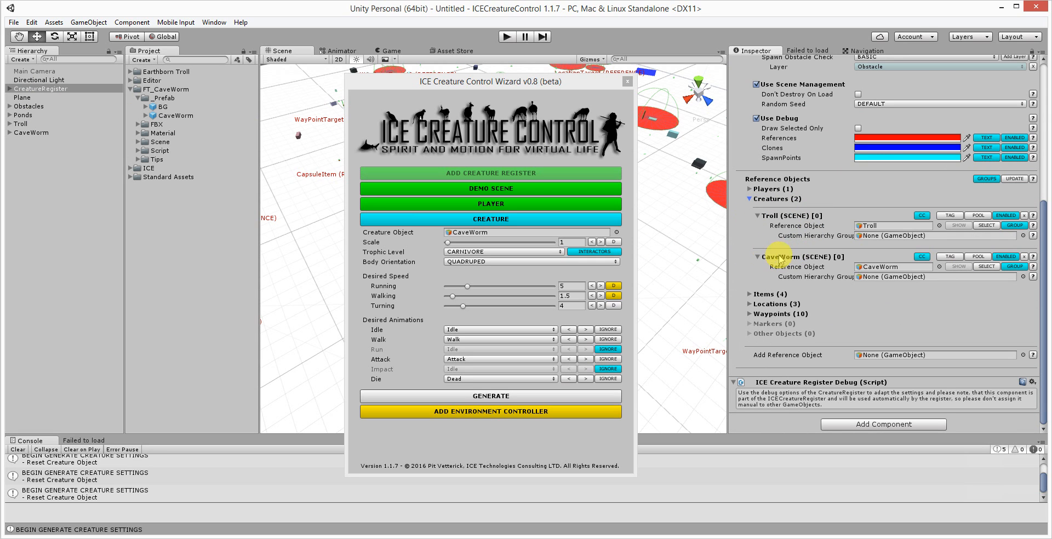
left_click(984, 259)
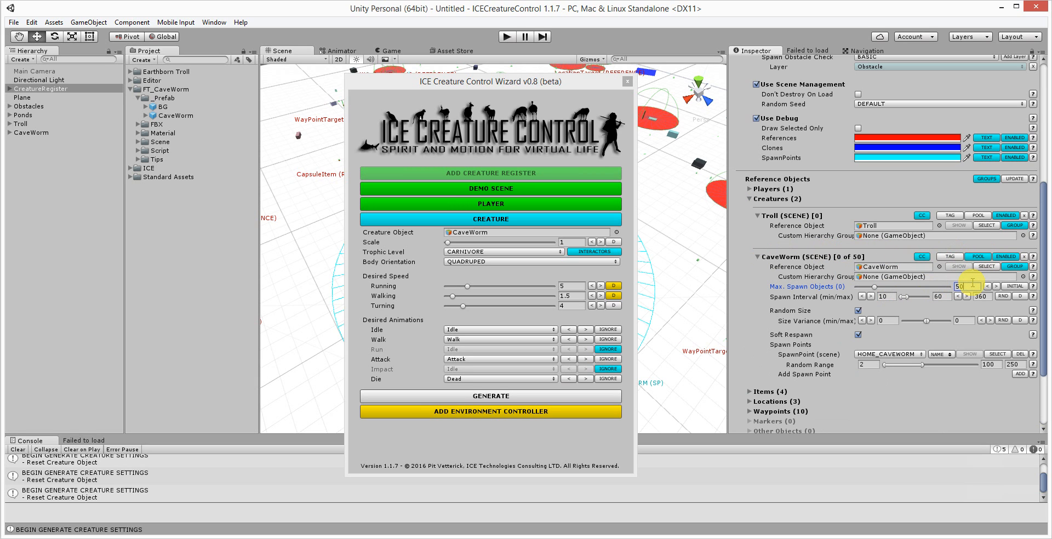
scroll(803, 315, "down", 2)
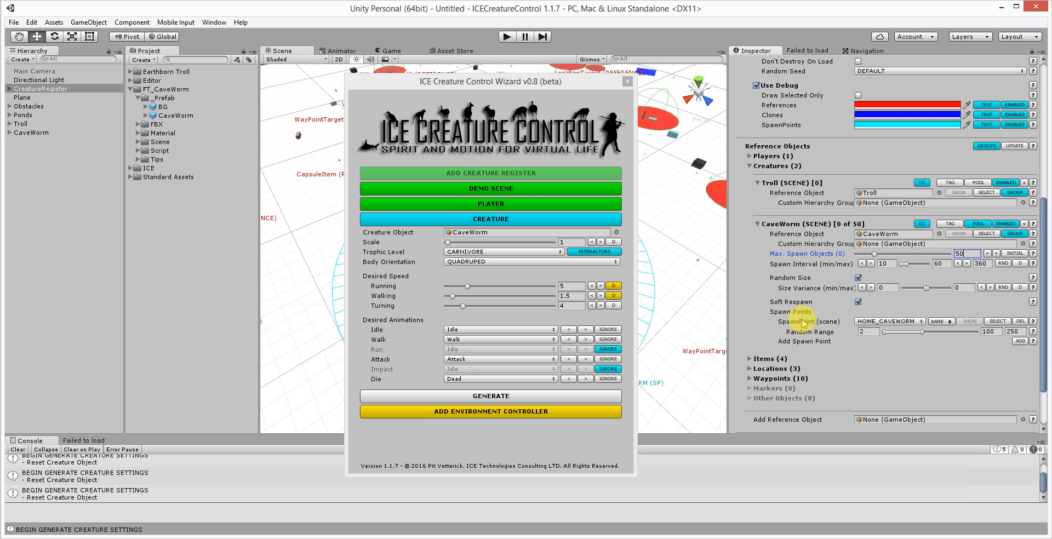
- Close the wizard, play the scene to test the spawned creatures, and stop playback
left_click(628, 82)
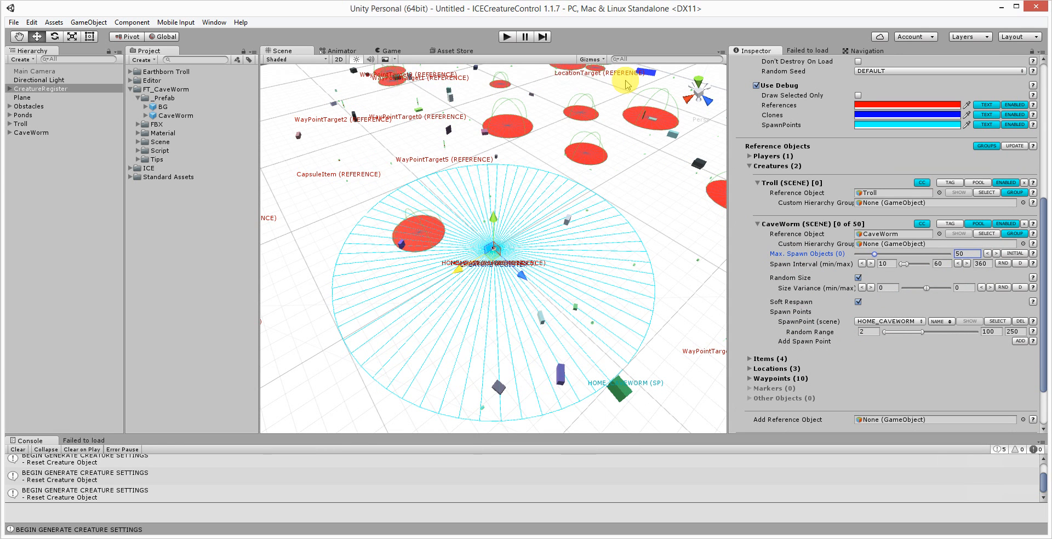
scroll(798, 270, "up", 2)
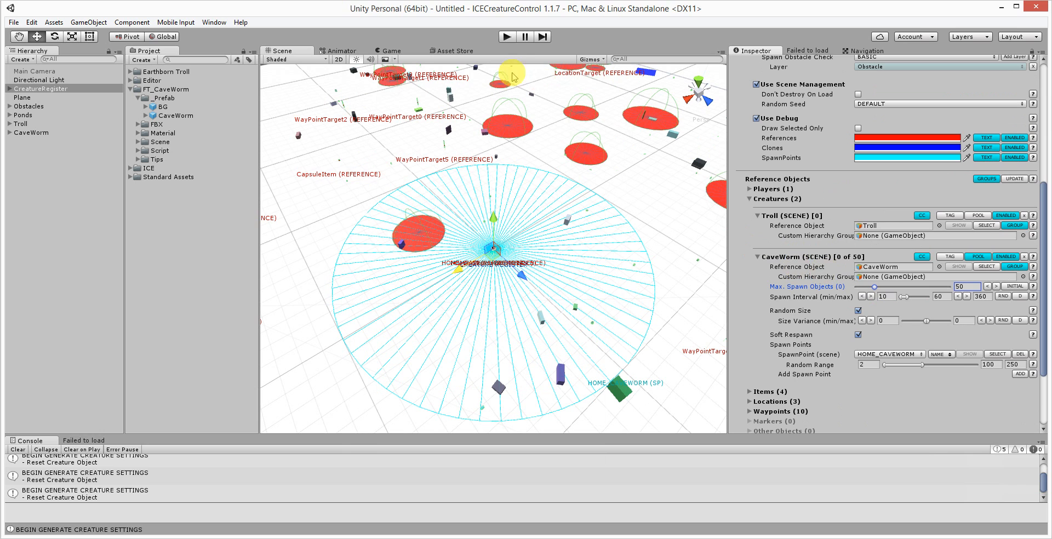
left_click(507, 37)
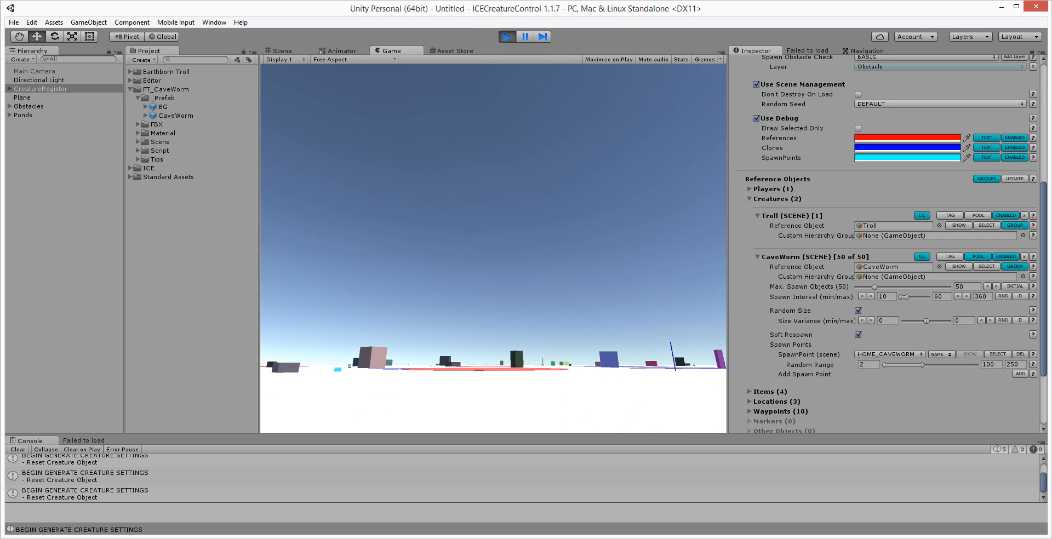
left_click(507, 36)
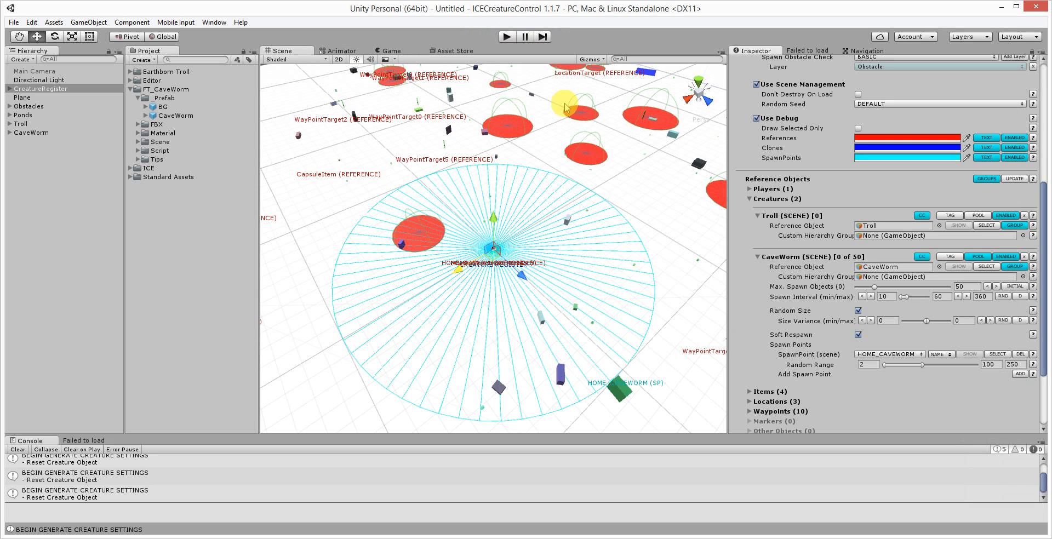
- Examine the CaveWorm's FPSController interactor, including its SENSE, HUNT and ATTACK rules with their selection ranges and behaviours
left_click(31, 132)
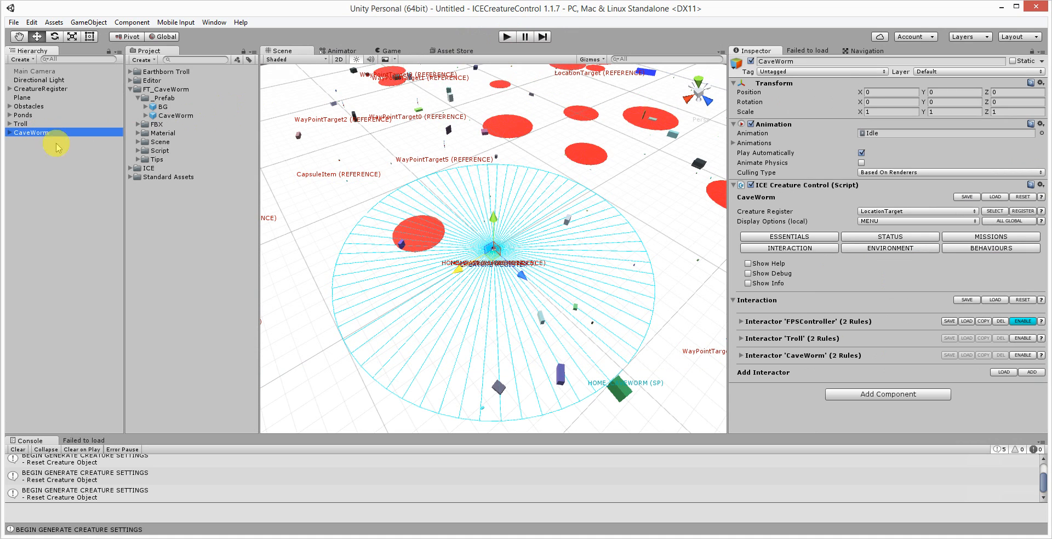
left_click(741, 322)
scroll(784, 271, "down", 8)
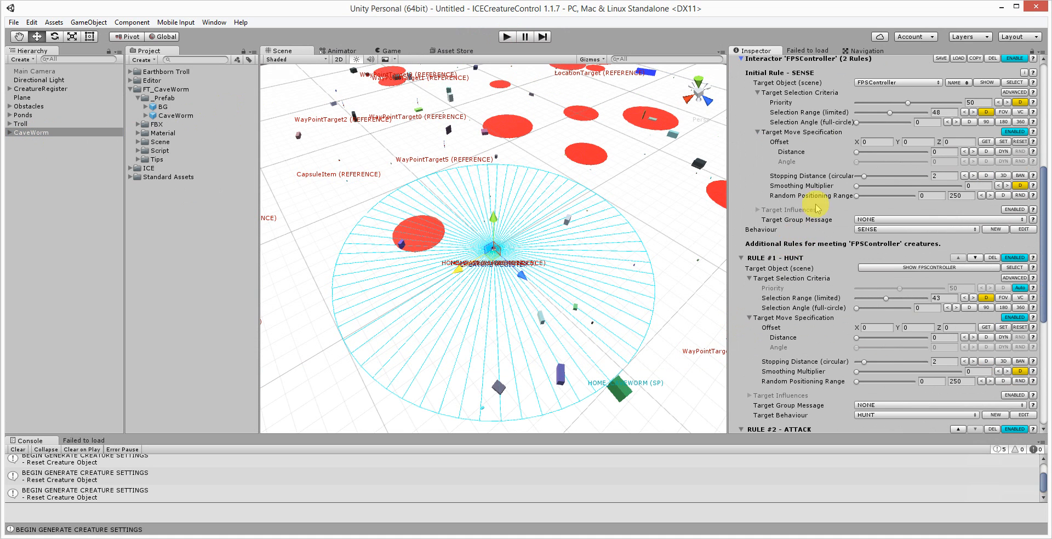
scroll(819, 132, "up", 3)
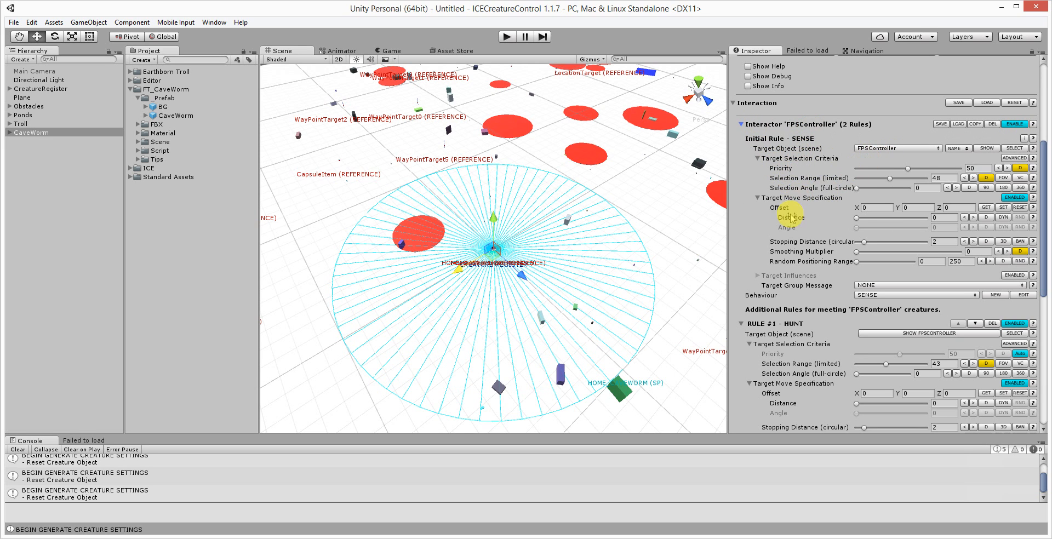
scroll(805, 187, "down", 3)
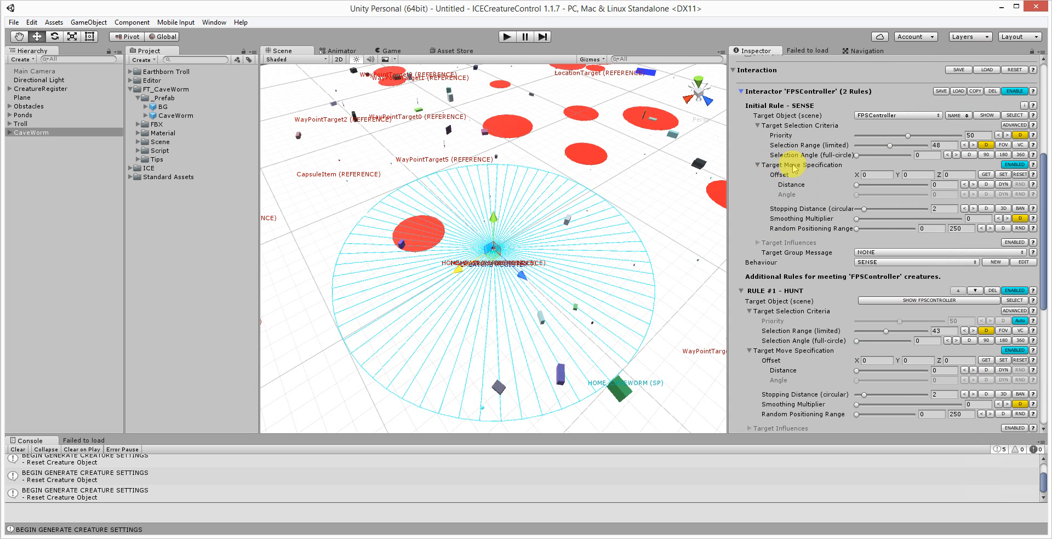
scroll(828, 191, "down", 6)
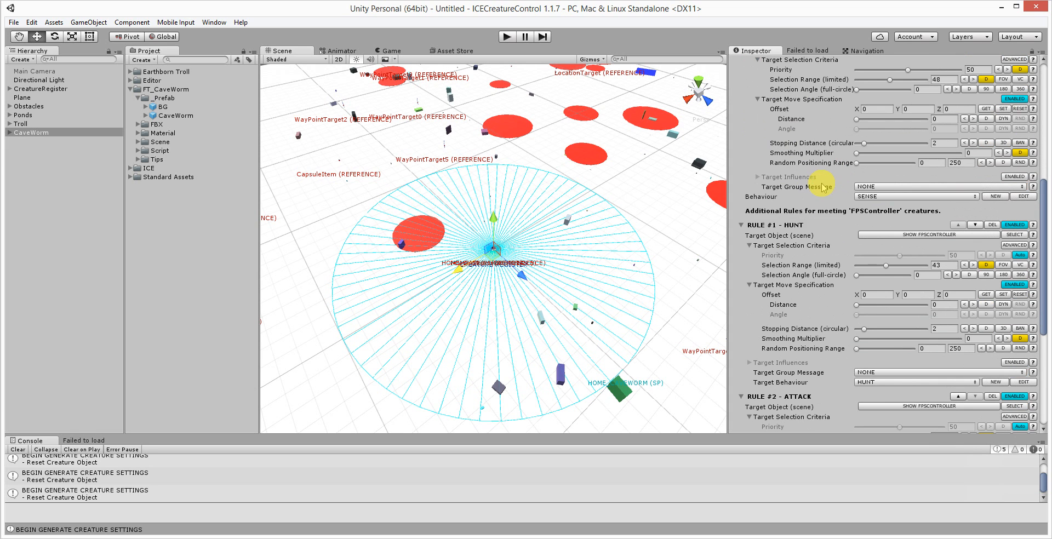
scroll(819, 209, "up", 6)
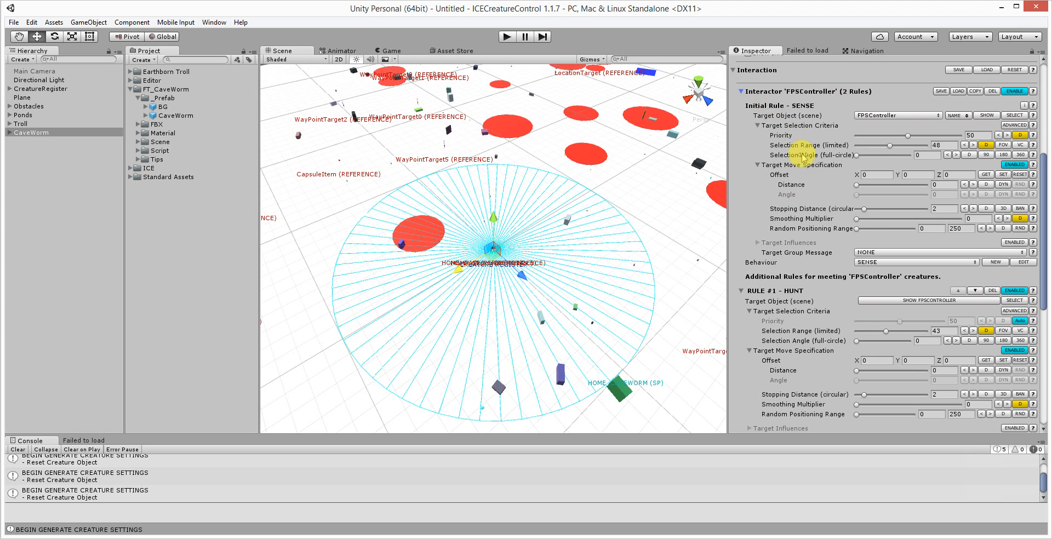
scroll(803, 206, "down", 9)
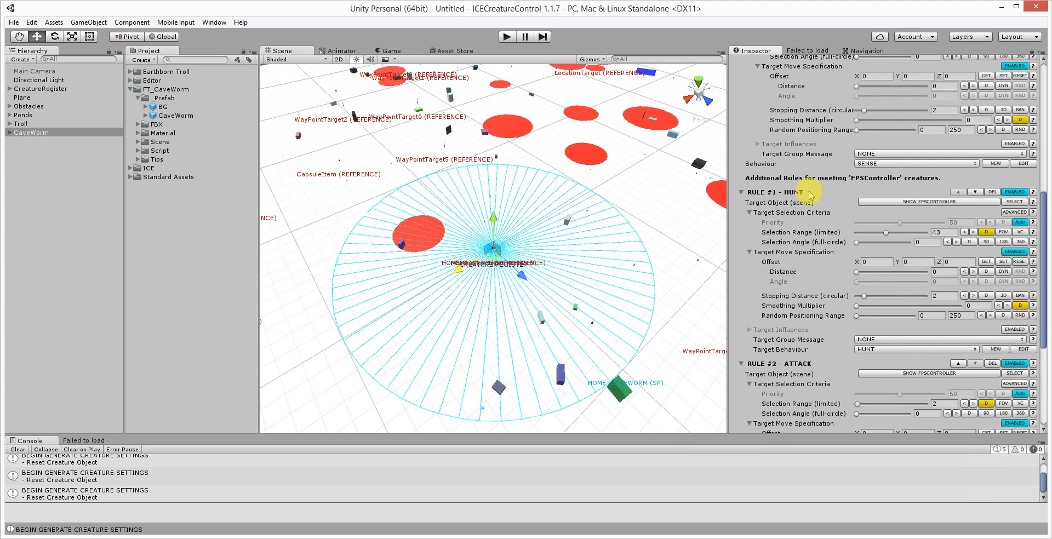
scroll(806, 194, "down", 12)
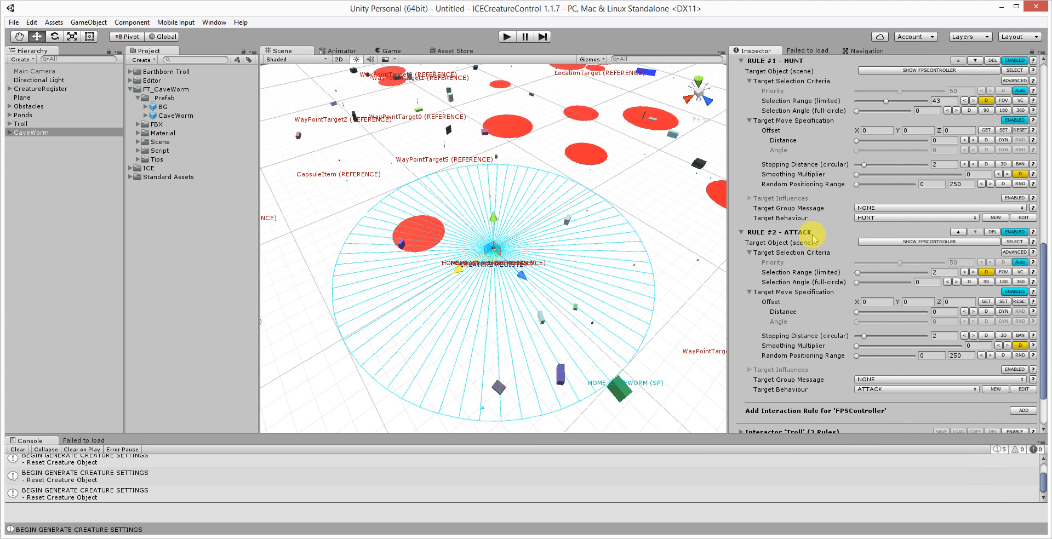
scroll(810, 233, "down", 6)
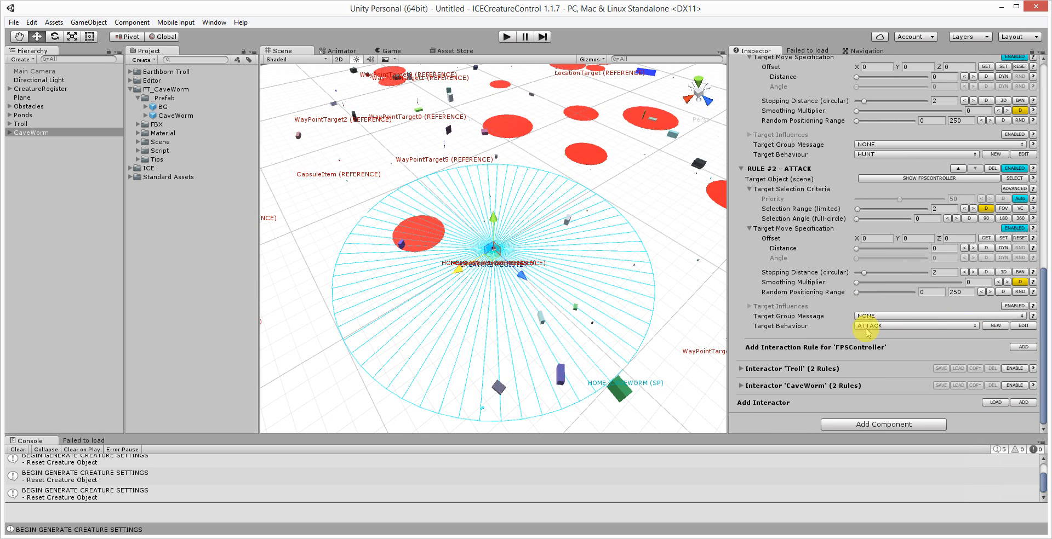
scroll(856, 328, "up", 12)
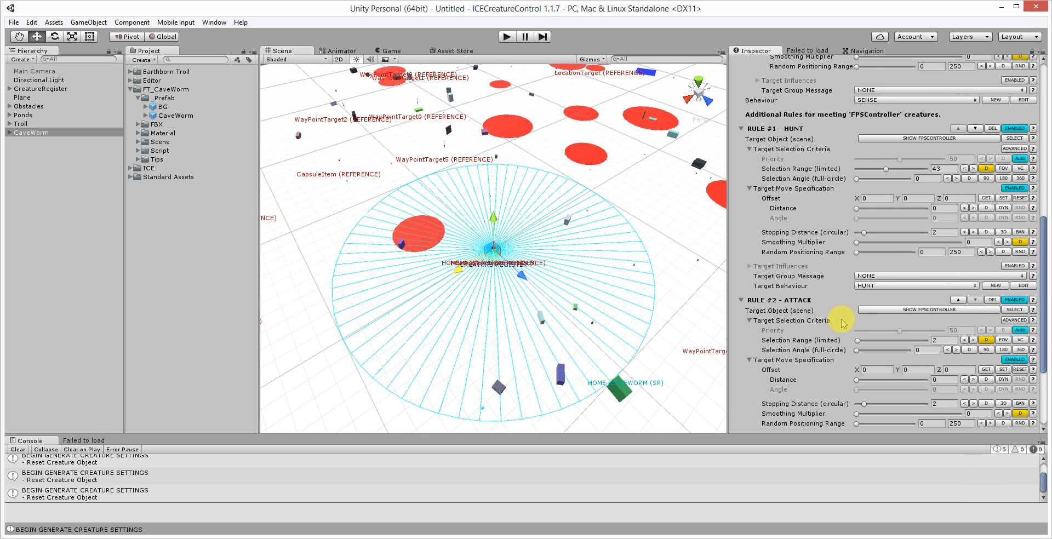
- Reopen the ICE Creature Control wizard, assign the Troll as the creature object, and set its scale to 7
left_click(213, 23)
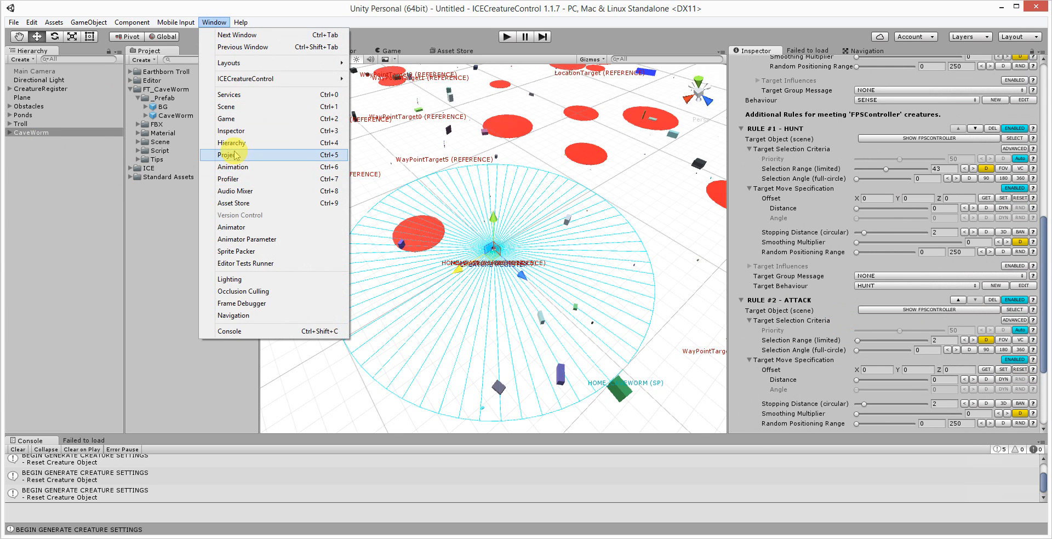
mouse_move(242, 81)
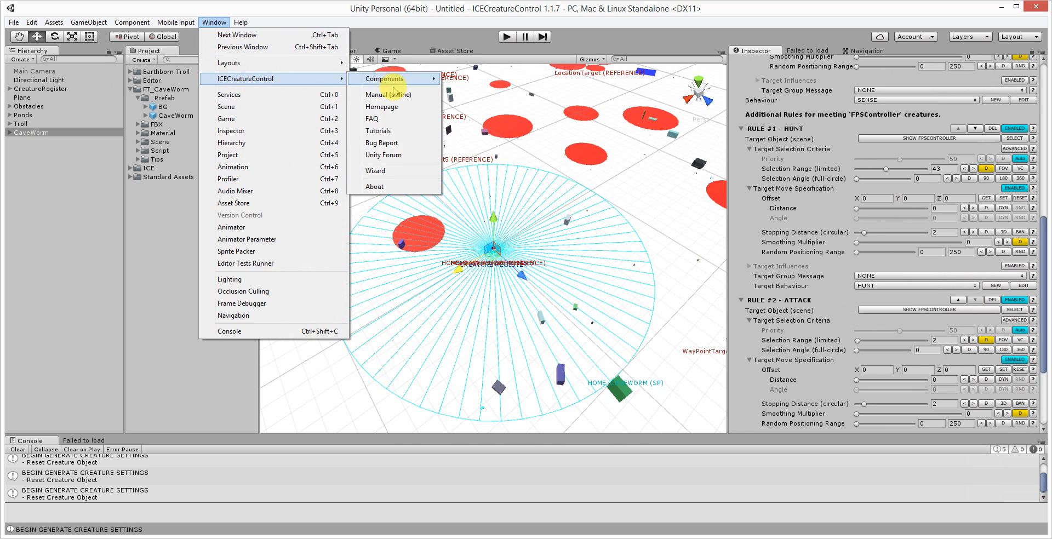
left_click(378, 172)
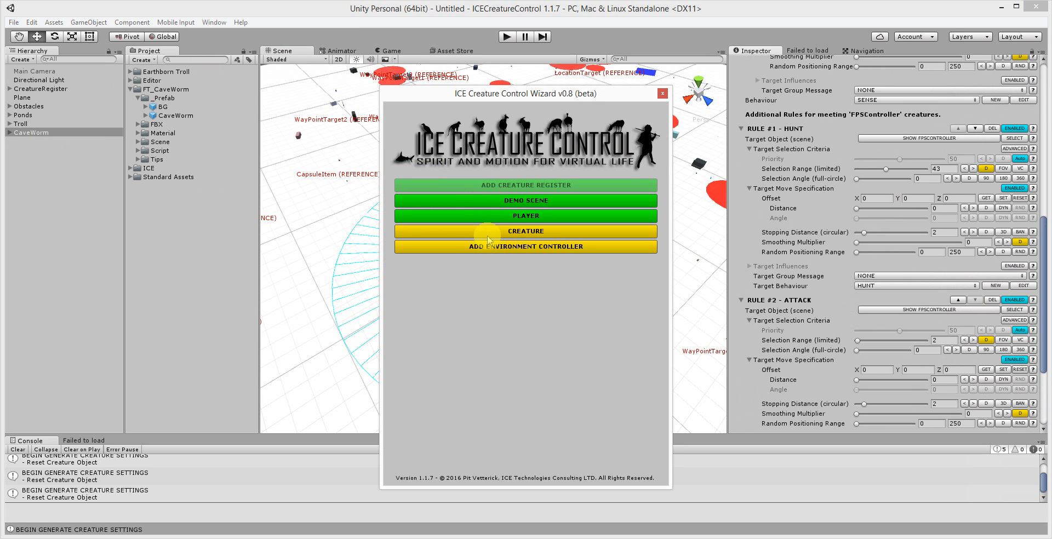
left_click(507, 235)
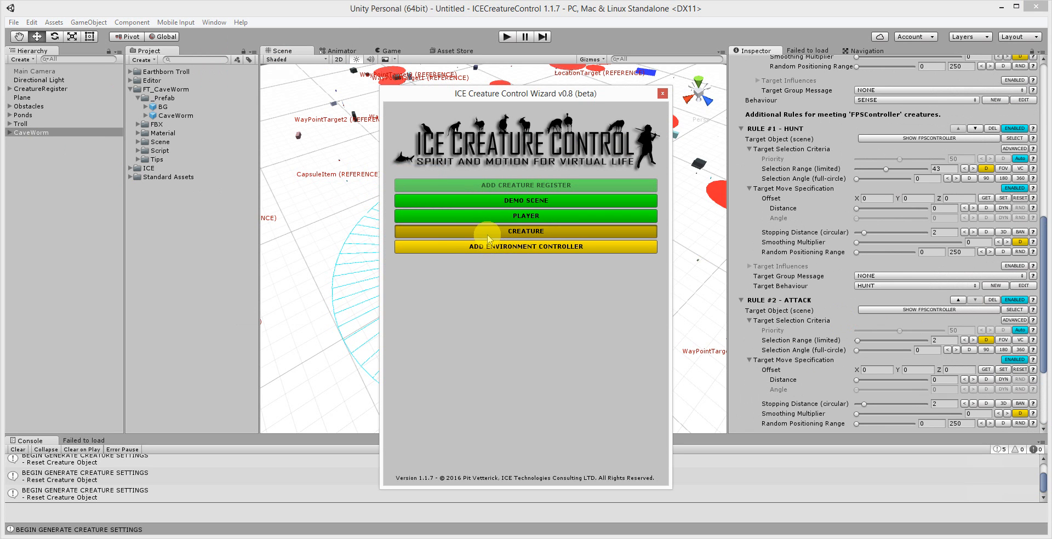
left_click(17, 124)
left_click_drag(18, 127, 524, 245)
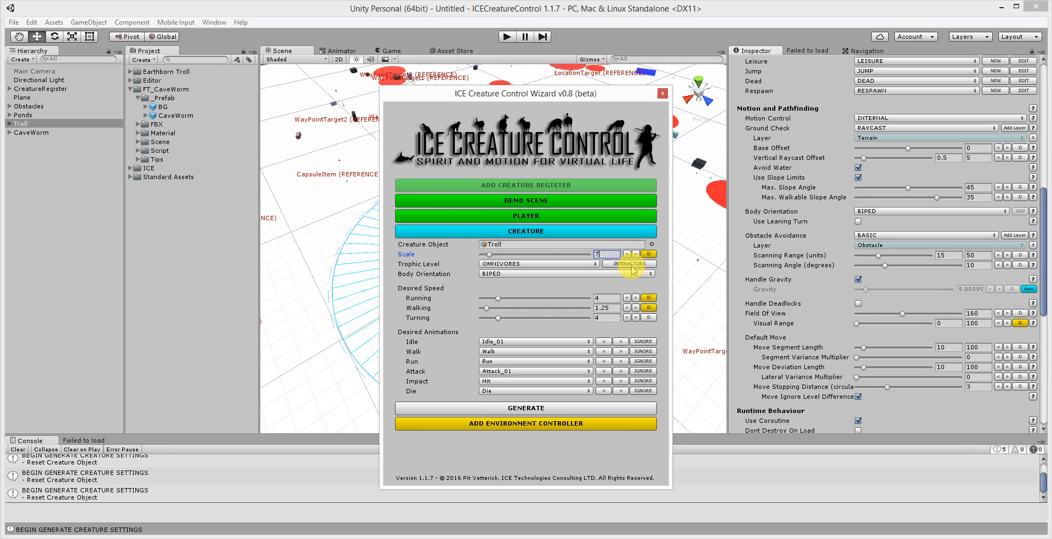
- Switch the Troll's local display options to MENU and bring its Interaction section into view
scroll(795, 219, "up", 5)
scroll(795, 219, "up", 5)
left_click(871, 222)
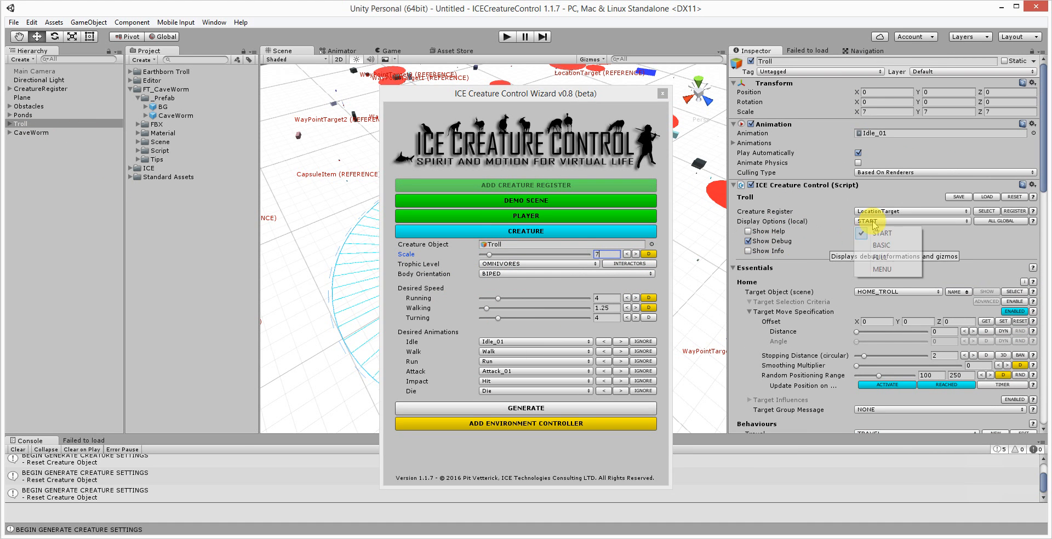
left_click(879, 269)
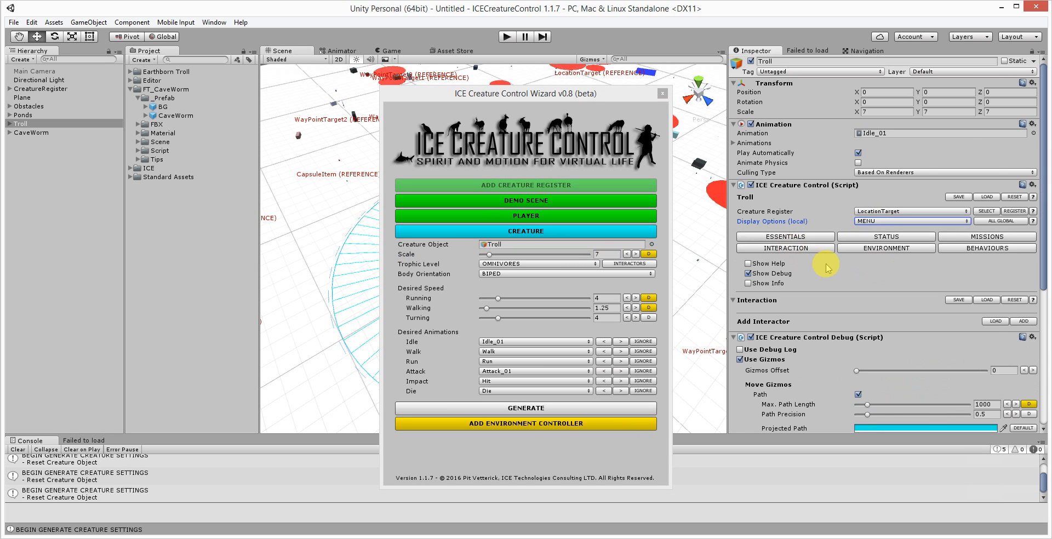
scroll(818, 249, "down", 4)
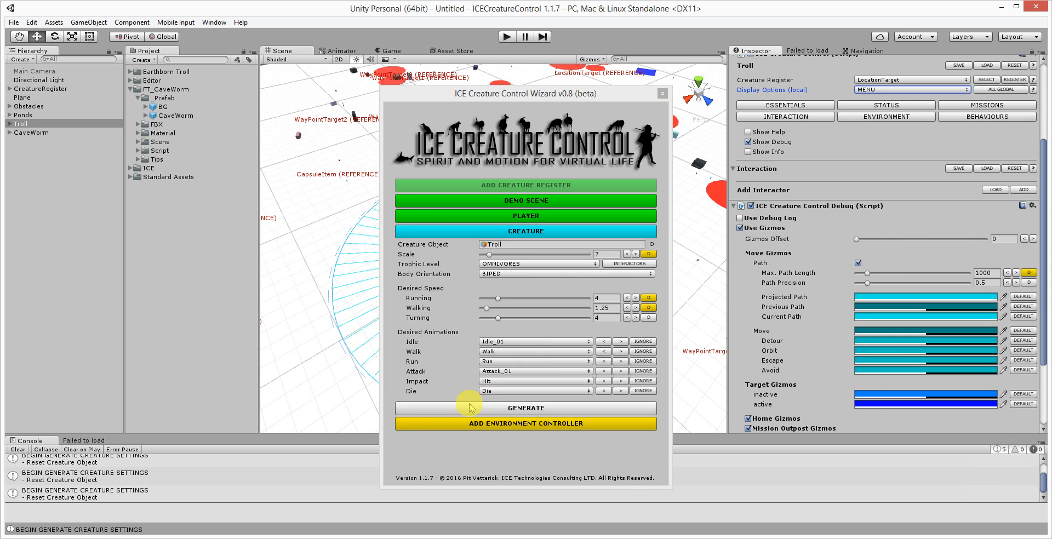
- Enable interactors for the Troll in the wizard, generate its creature settings, and review the FPSController interactor's rules
left_click(631, 265)
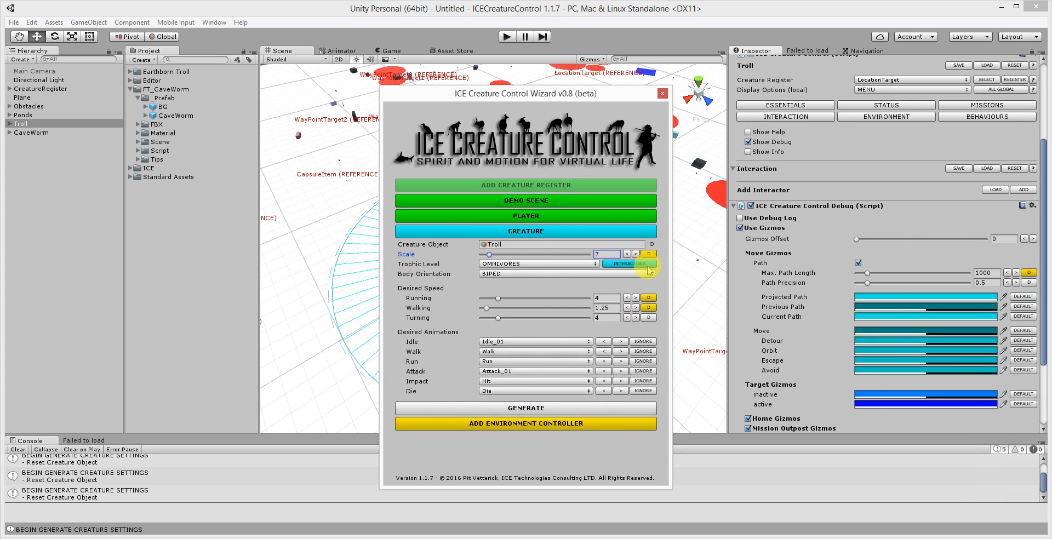
left_click(526, 409)
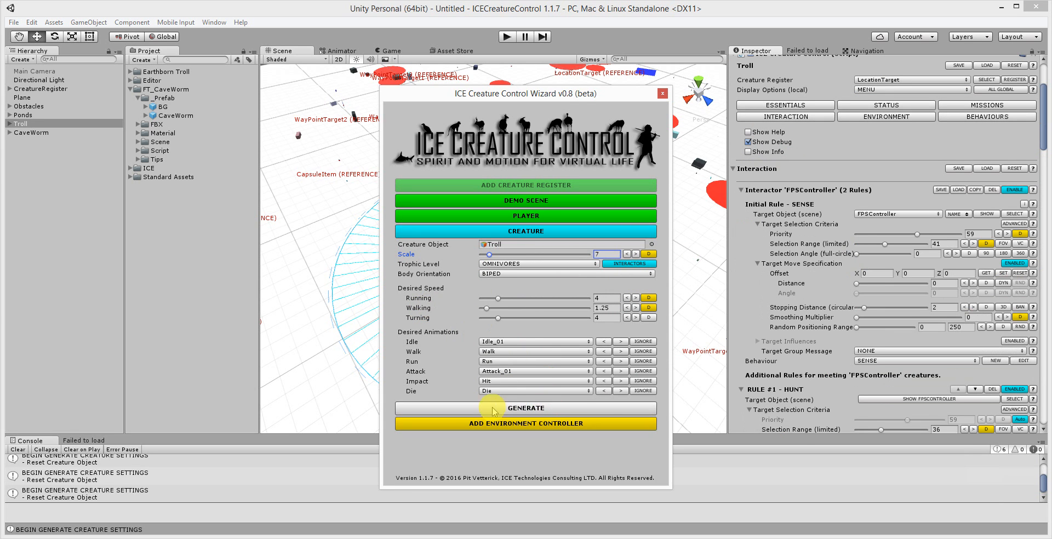
scroll(840, 200, "down", 3)
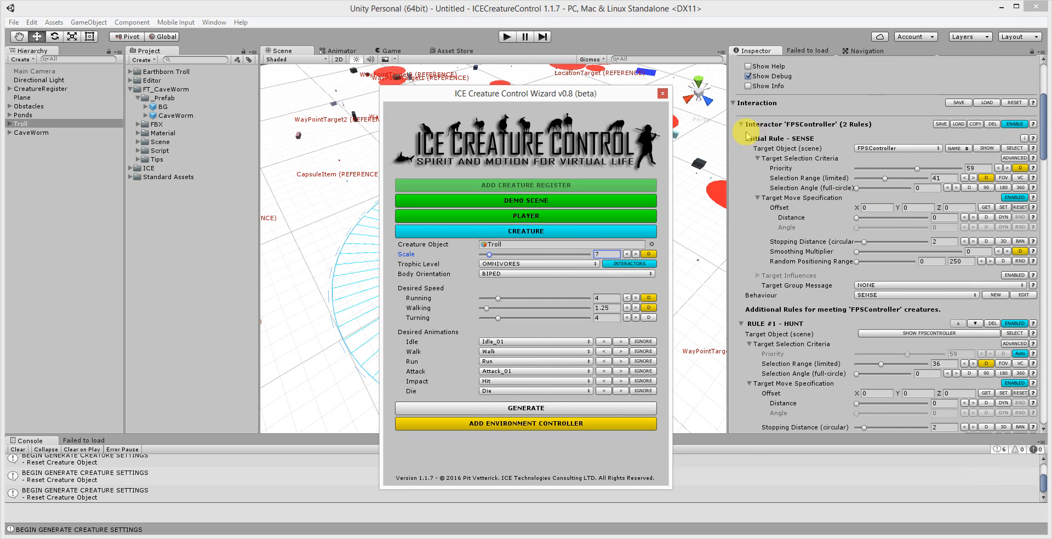
scroll(790, 260, "down", 3)
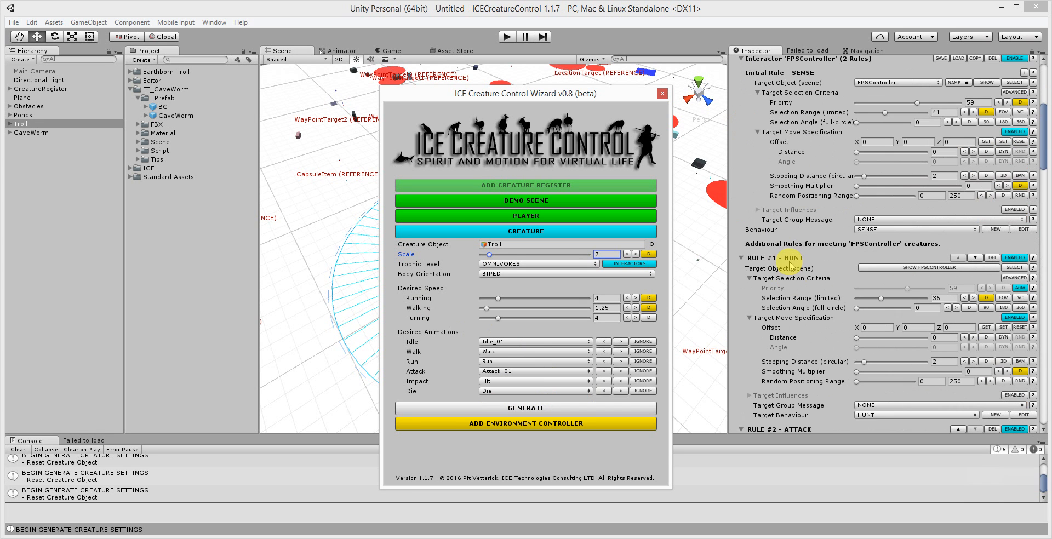
scroll(759, 131, "up", 1)
scroll(770, 156, "up", 2)
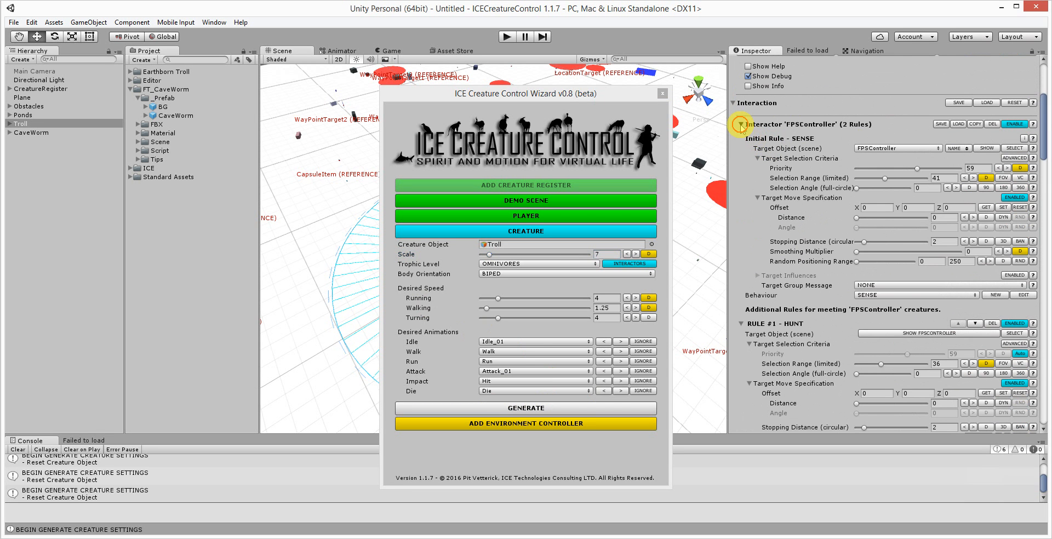
- Disable the 'Troll' interactor in the Troll's Interaction settings, and switch the 'CaveWorm' interactor off and back on
left_click(741, 124)
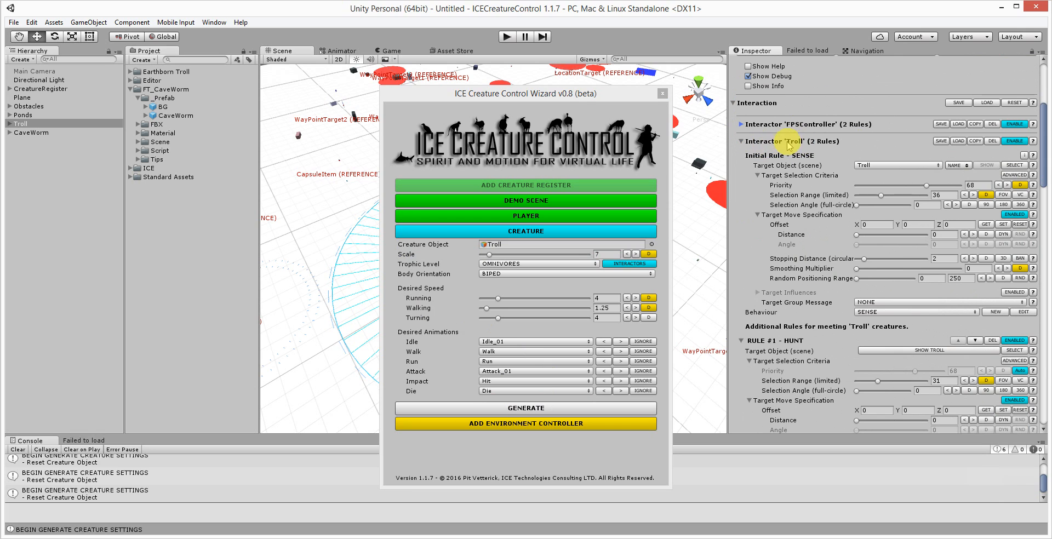
left_click(1018, 142)
left_click(741, 142)
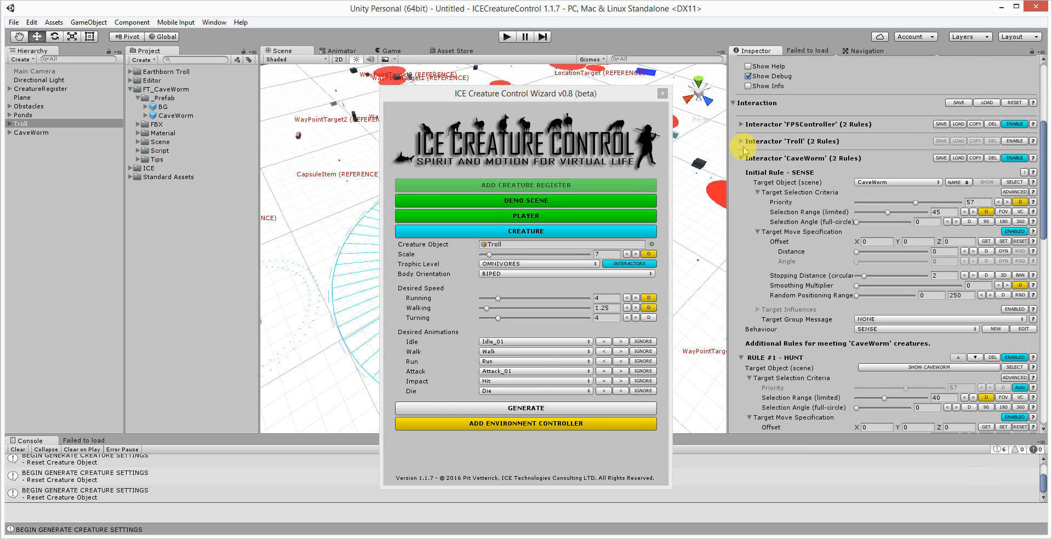
left_click(1015, 157)
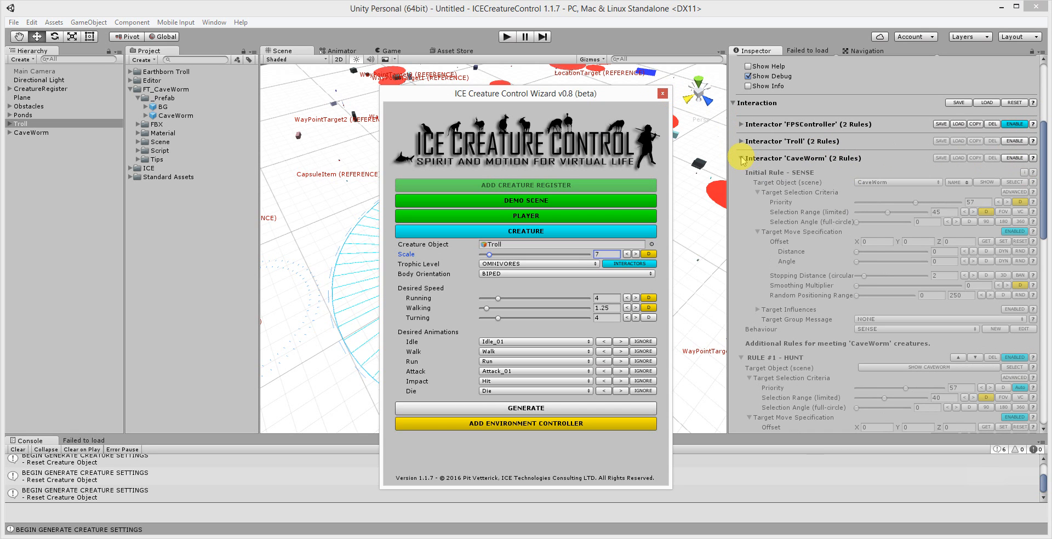
left_click(1017, 158)
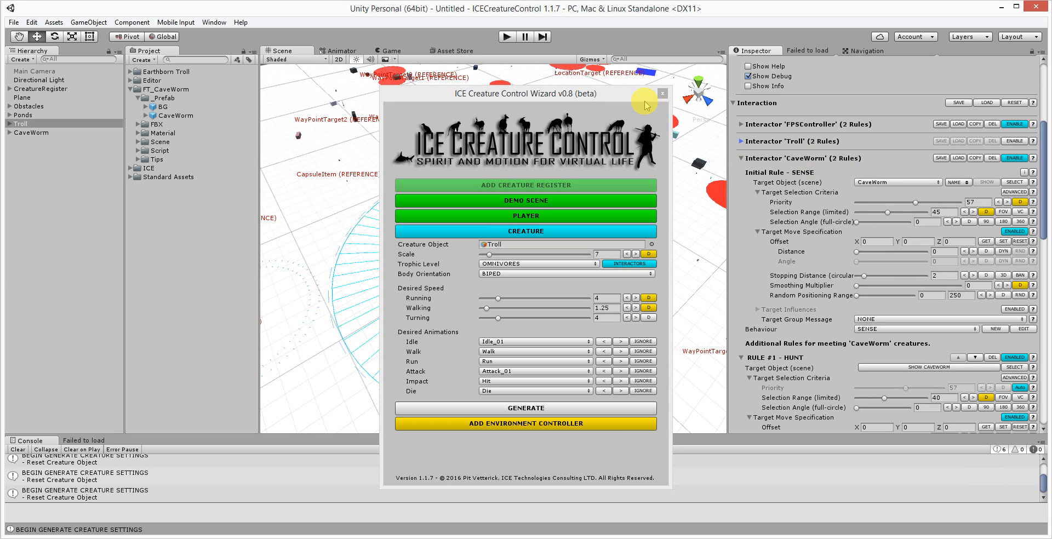
- Close the wizard, play the scene, focus the Scene view on the Troll group under Creatures, and stop playback
left_click(662, 95)
left_click(508, 37)
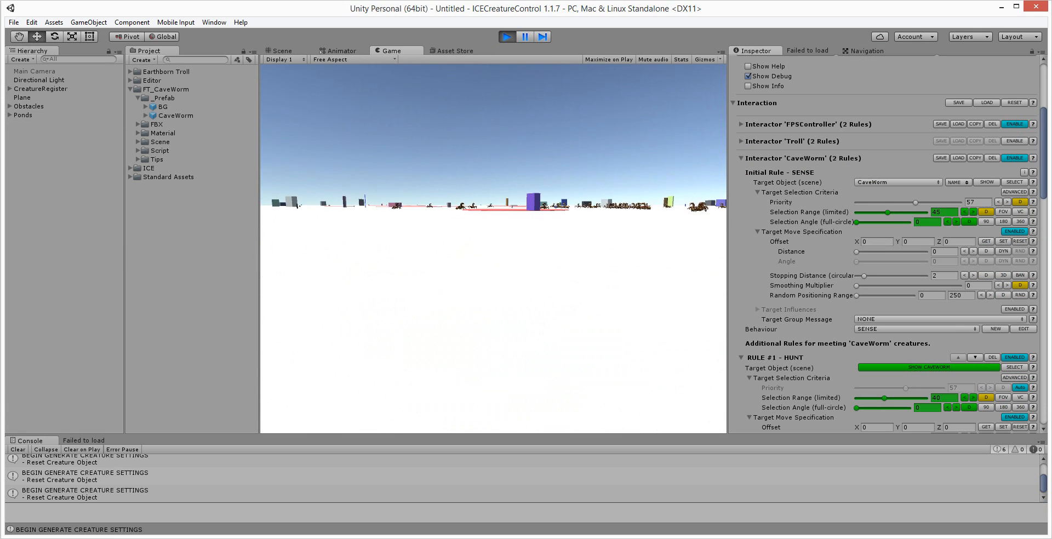
left_click(281, 52)
left_click(10, 89)
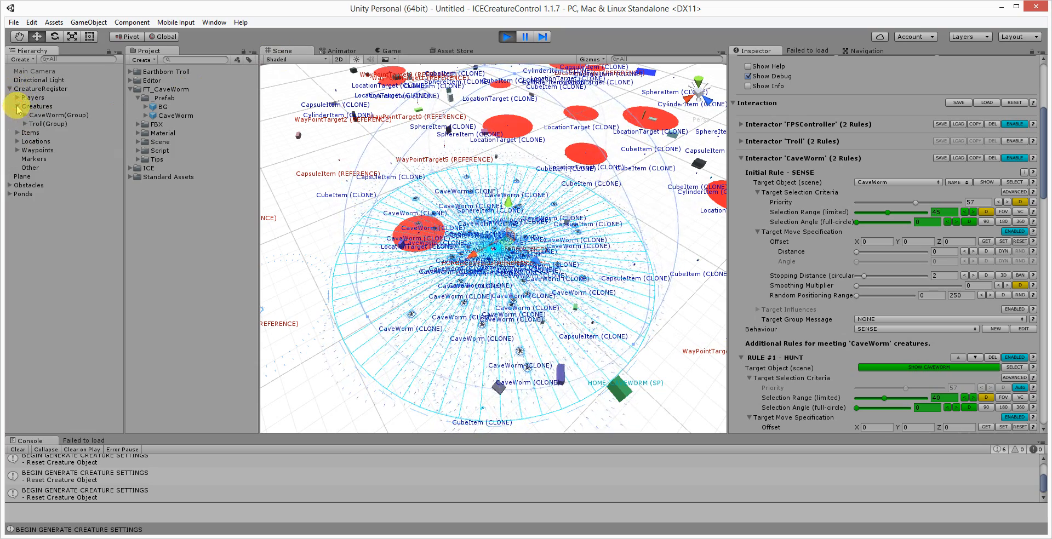
left_click(17, 107)
double_click(34, 125)
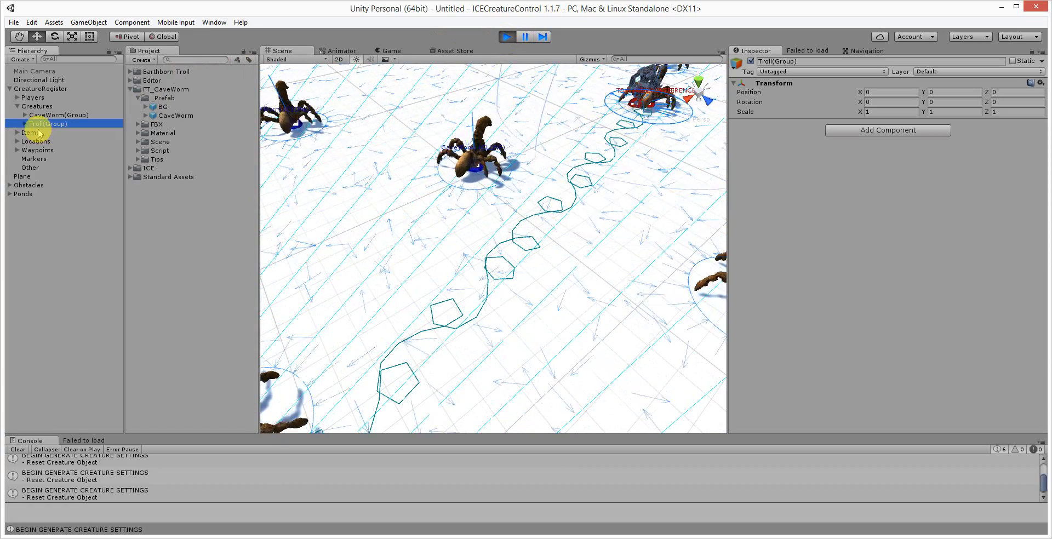
left_click(506, 37)
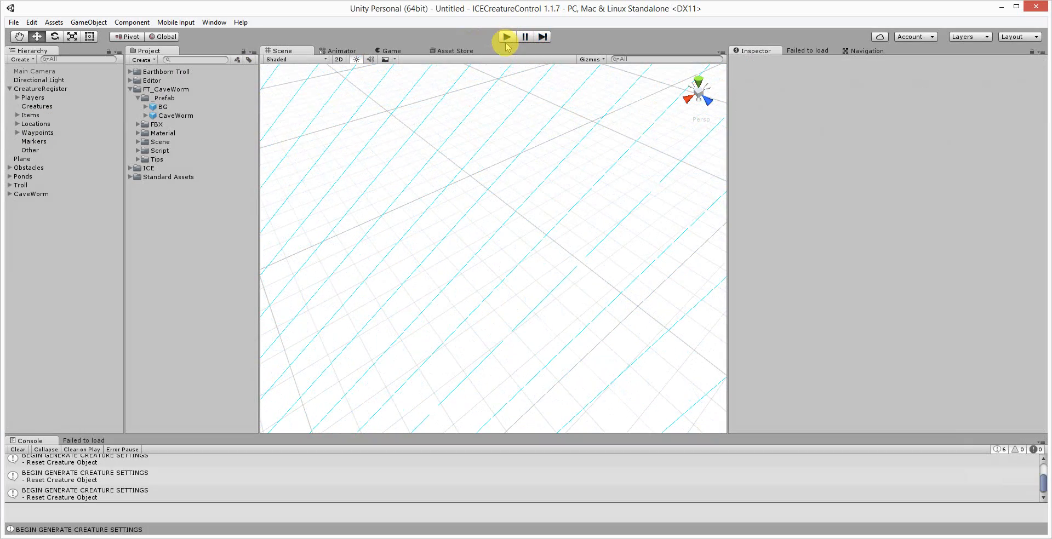
- Enable pooling for the Troll reference in the CreatureRegister with a maximum of 50 spawn objects
left_click(38, 88)
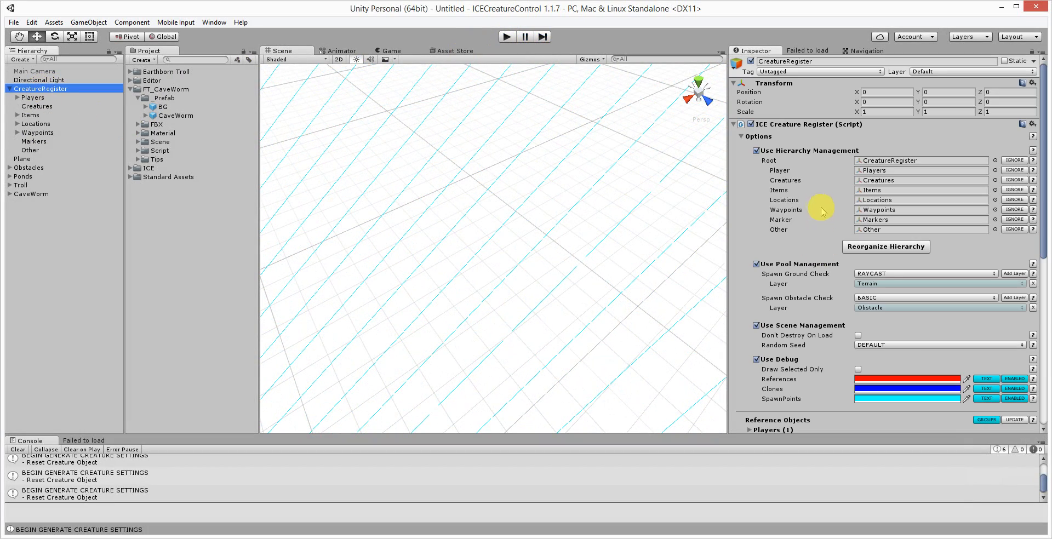
scroll(810, 200, "down", 10)
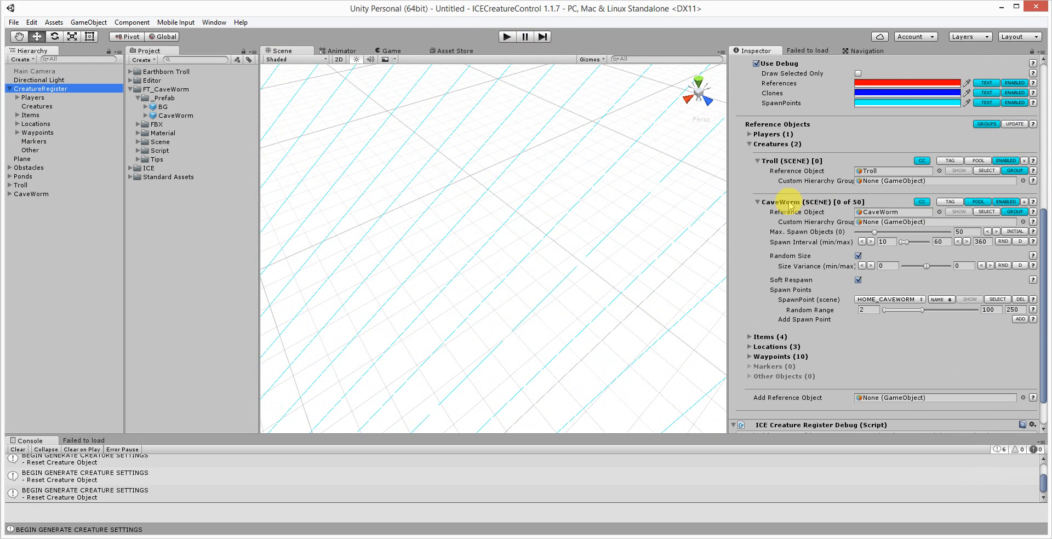
left_click(978, 161)
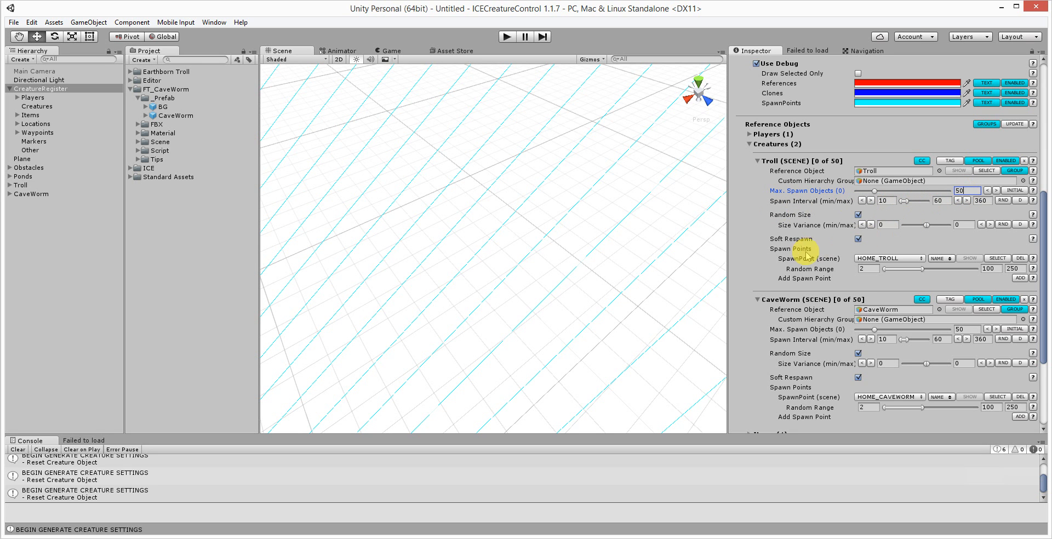
scroll(401, 243, "down", 3)
scroll(405, 240, "down", 2)
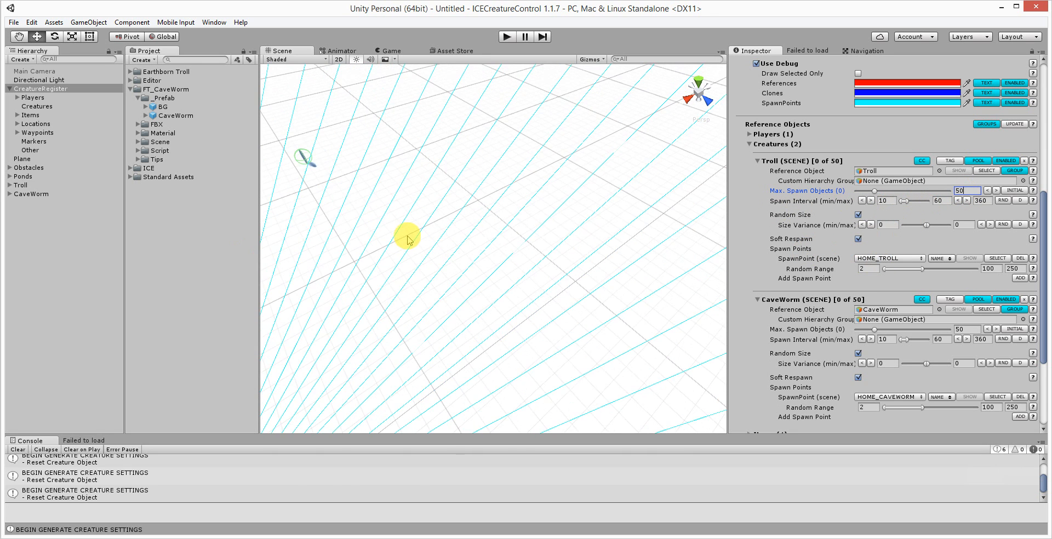
- Play the scene to test the pooled Trolls and CaveWorms together, and stop playback
left_click(508, 37)
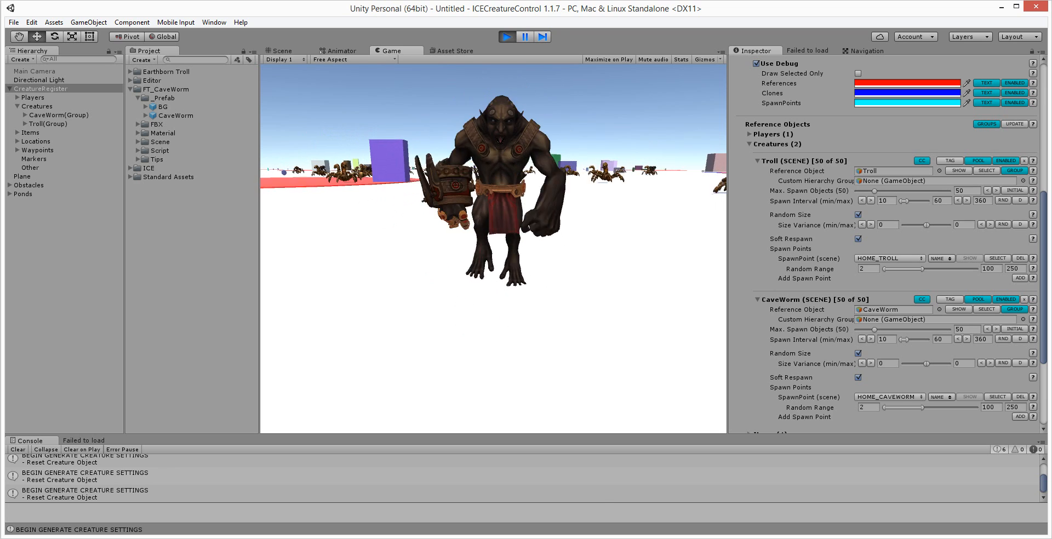
left_click(508, 37)
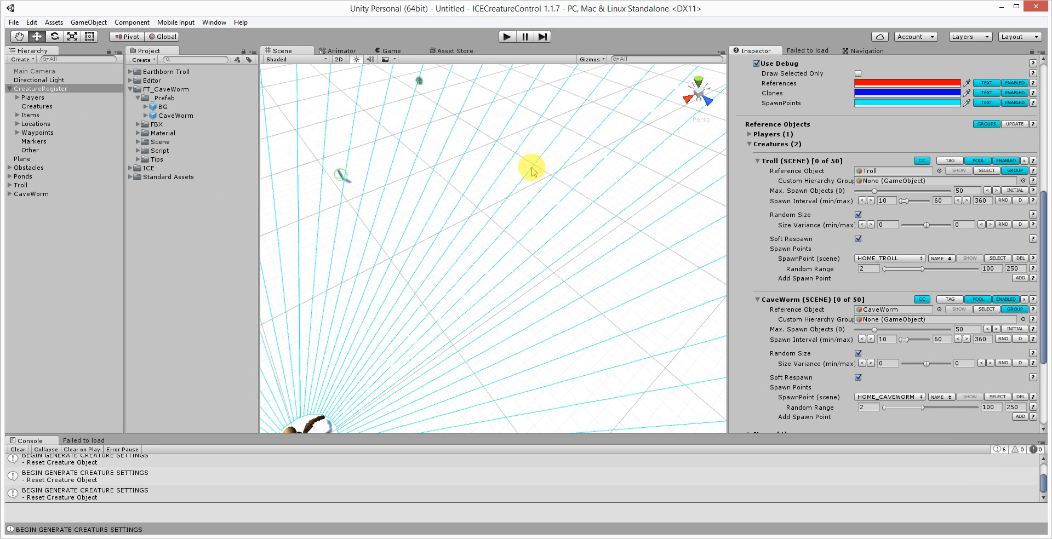
scroll(441, 210, "down", 2)
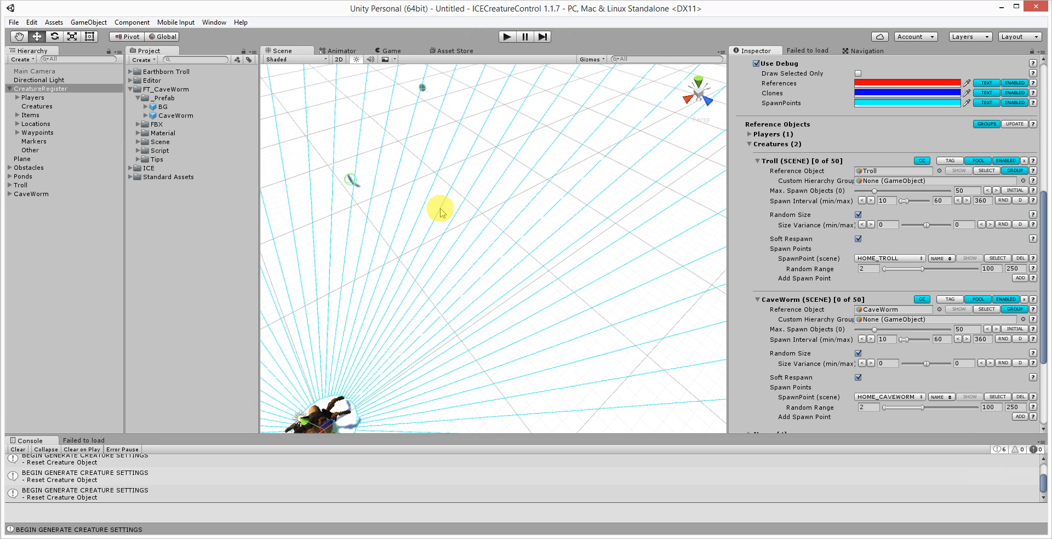